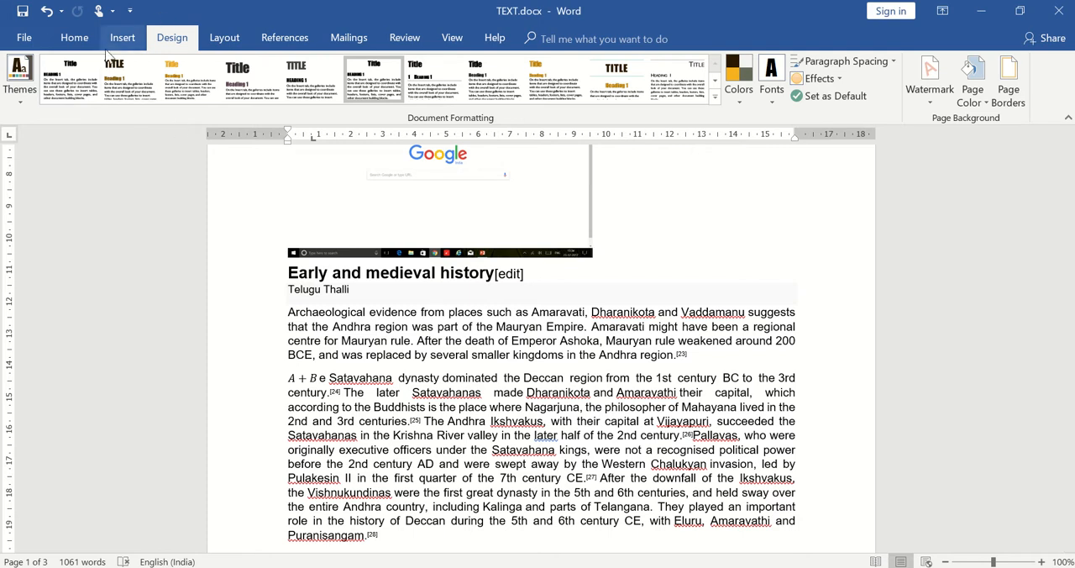
{"action": "left_click", "coordinate": [74, 43]}
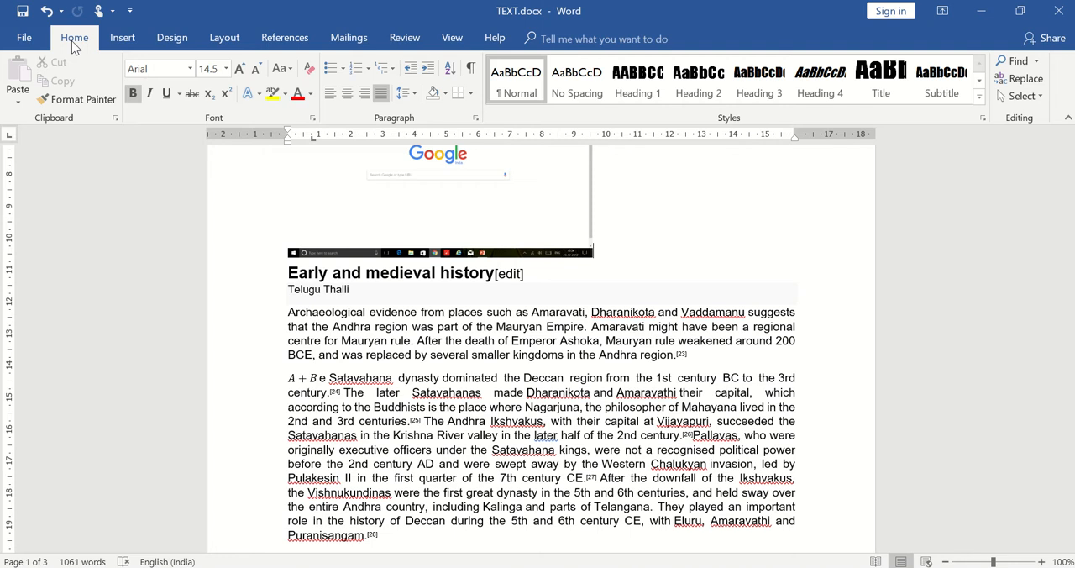
{"action": "left_click", "coordinate": [122, 40]}
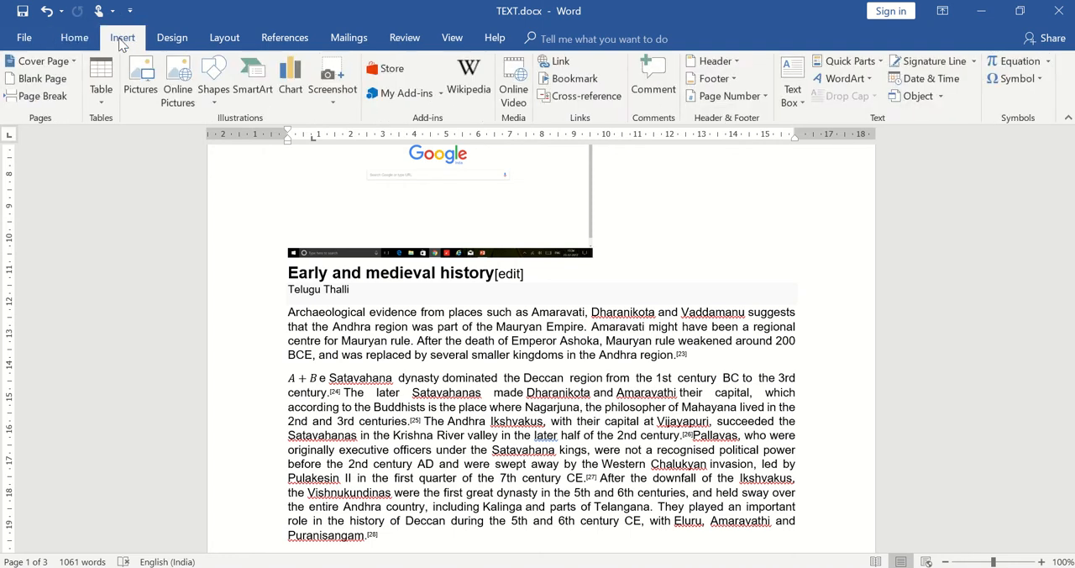
{"action": "left_click", "coordinate": [178, 40]}
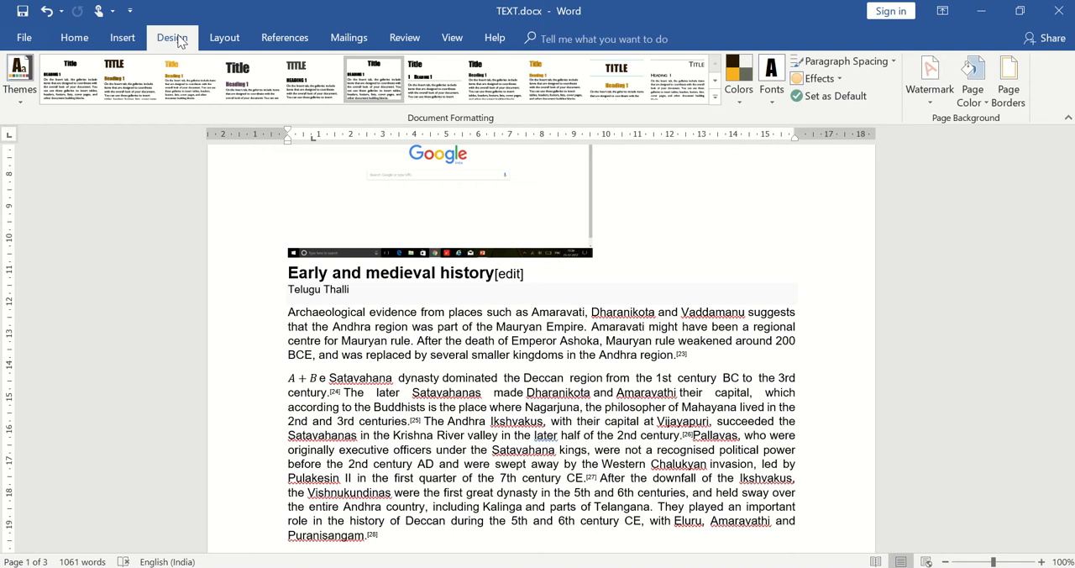
- Select the Mauryan Empire paragraph under Early and medieval history and apply the Facet theme to the document
{"action": "triple_click", "coordinate": [386, 329]}
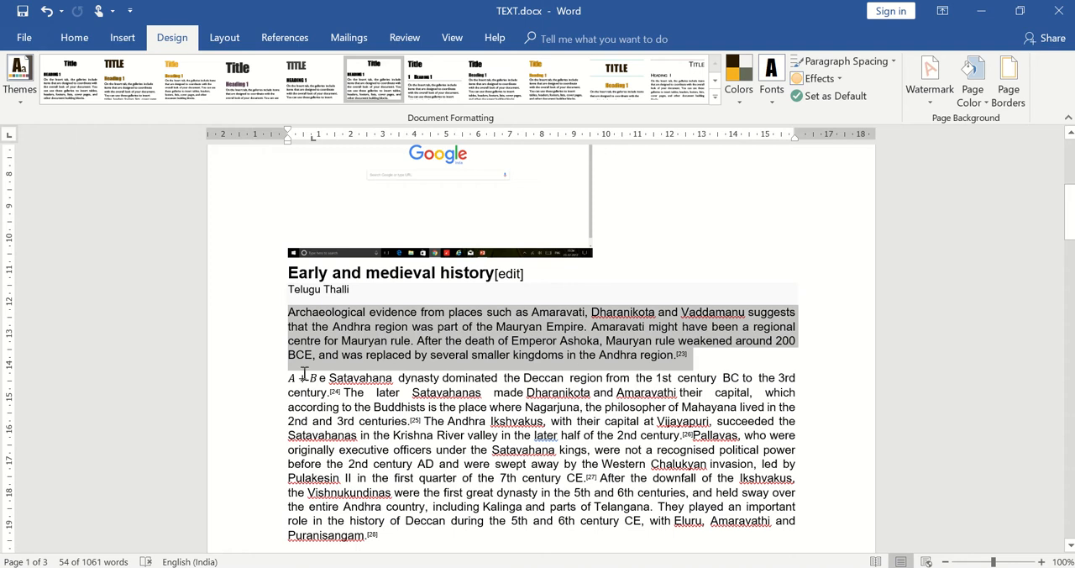
{"action": "left_click", "coordinate": [22, 101]}
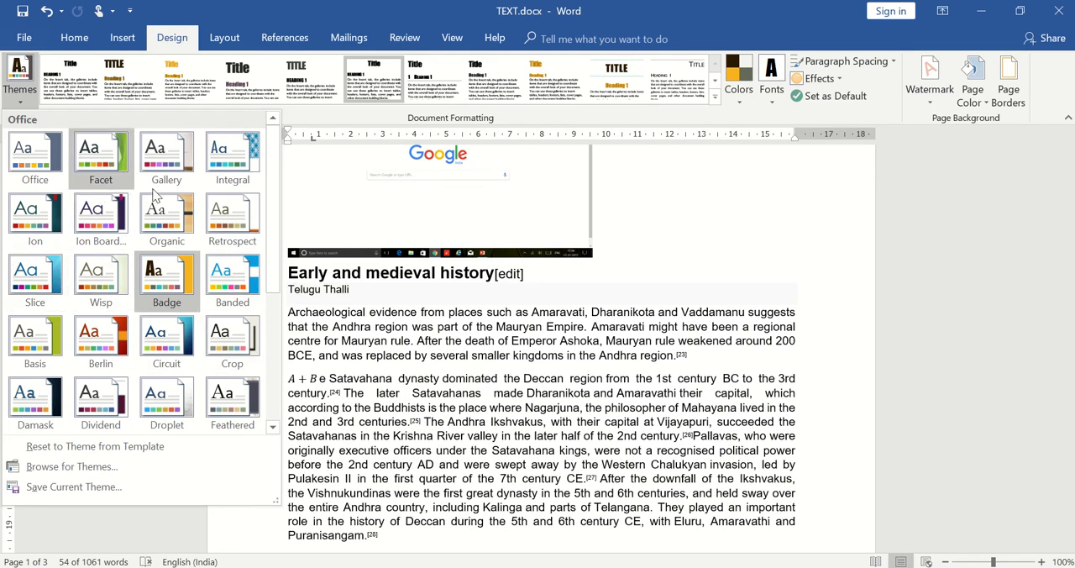
{"action": "left_click", "coordinate": [122, 159]}
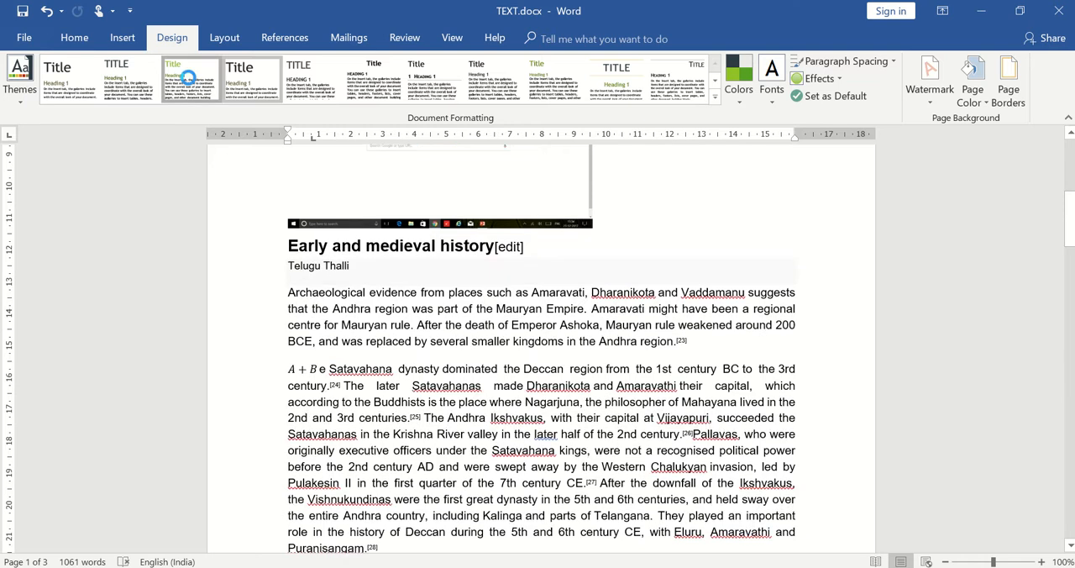
- Try several style sets on the document and settle on the Basic (Stylish) set
{"action": "left_click", "coordinate": [112, 88]}
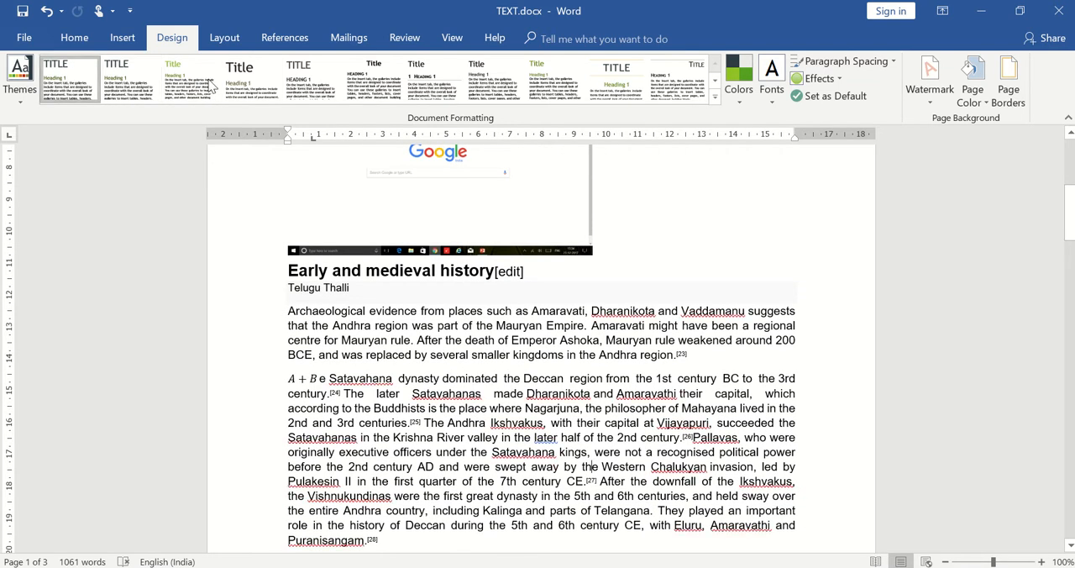
{"action": "left_click", "coordinate": [682, 93]}
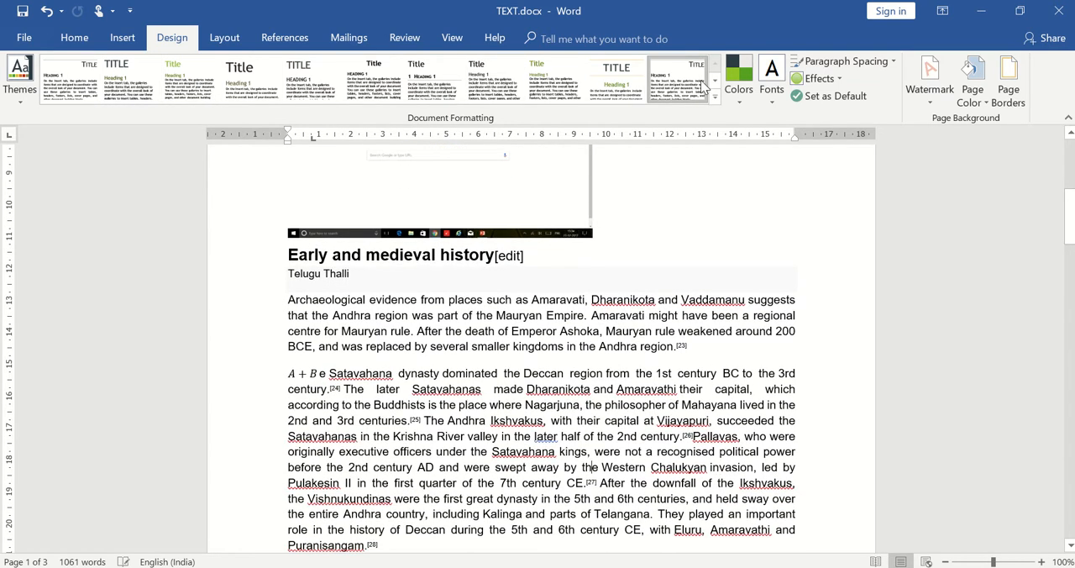
{"action": "left_click", "coordinate": [611, 76]}
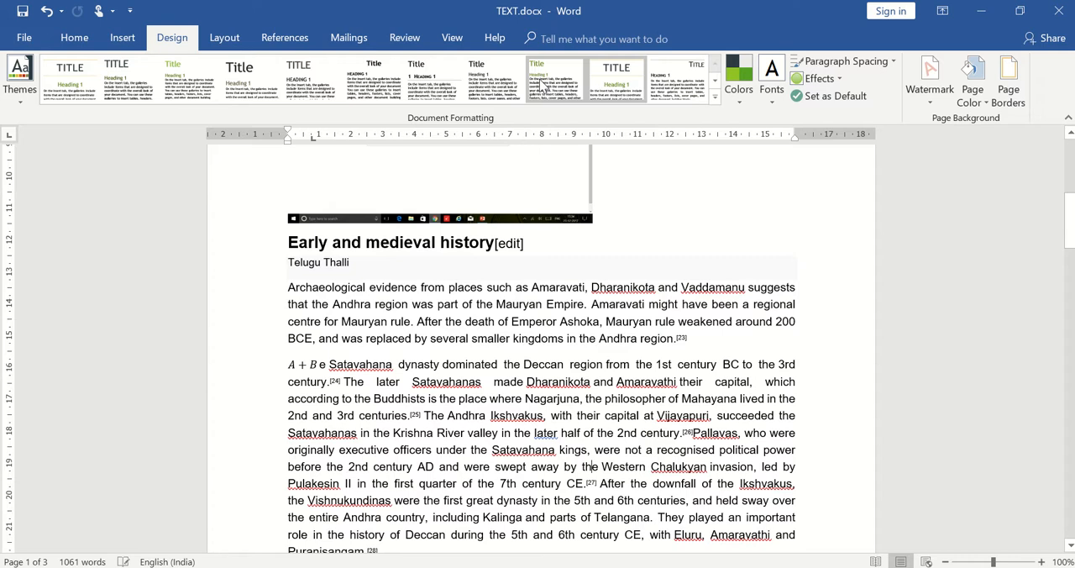
{"action": "left_click", "coordinate": [551, 87]}
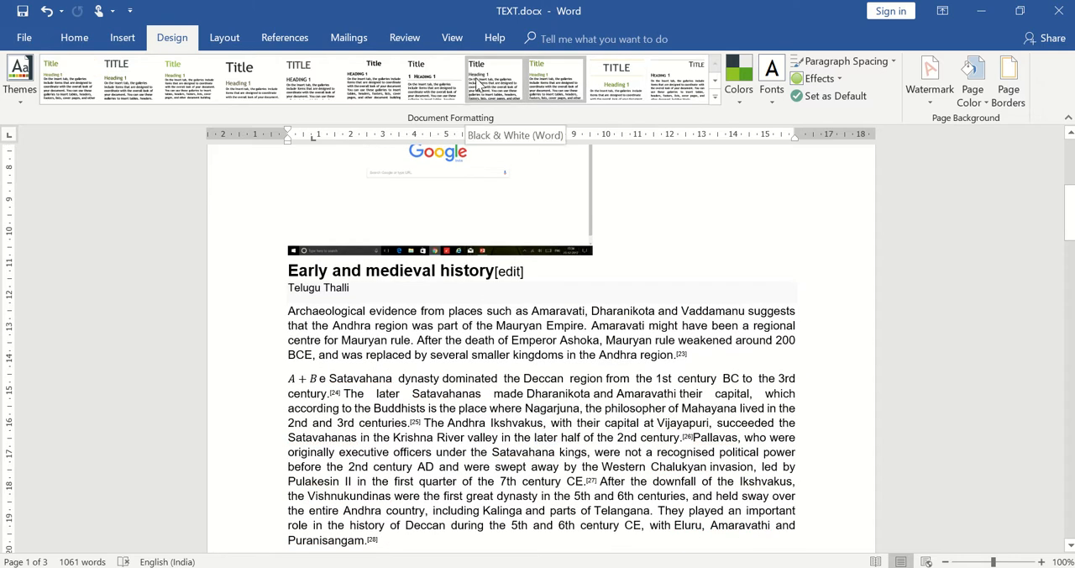
{"action": "left_click", "coordinate": [430, 77]}
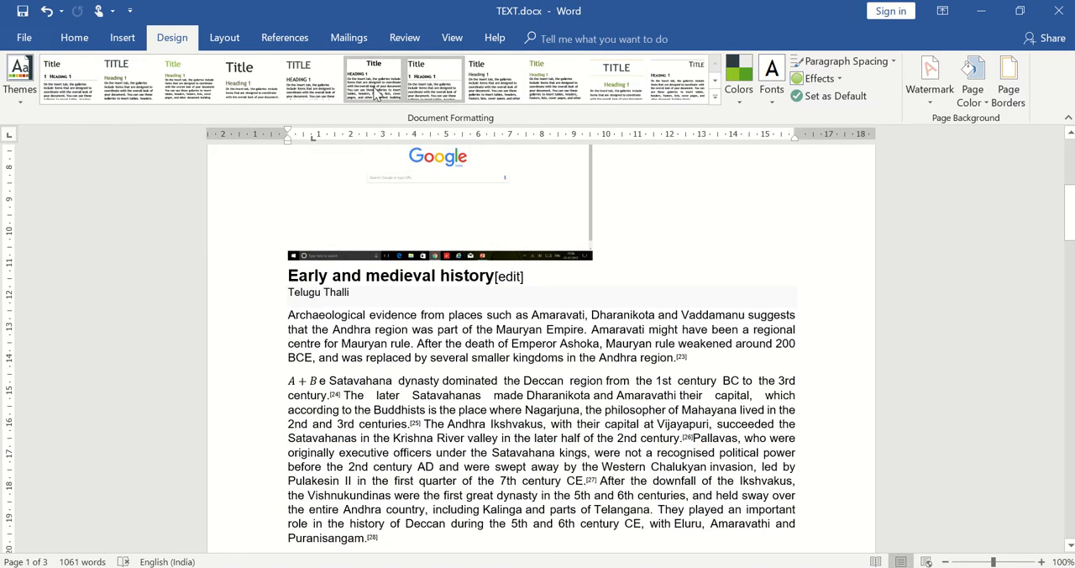
{"action": "left_click", "coordinate": [375, 79]}
{"action": "left_click", "coordinate": [326, 79]}
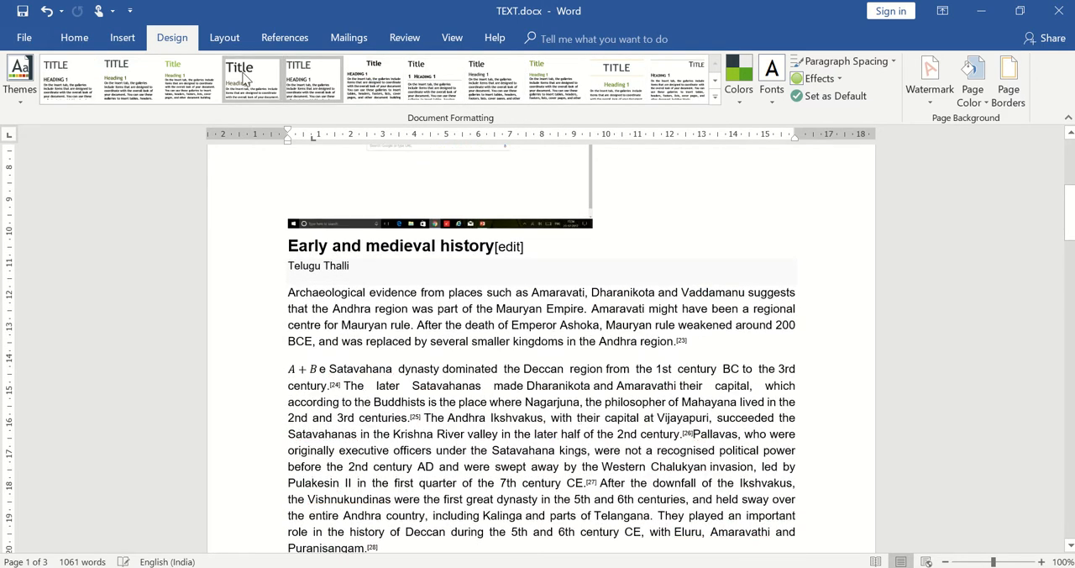
{"action": "left_click", "coordinate": [252, 79]}
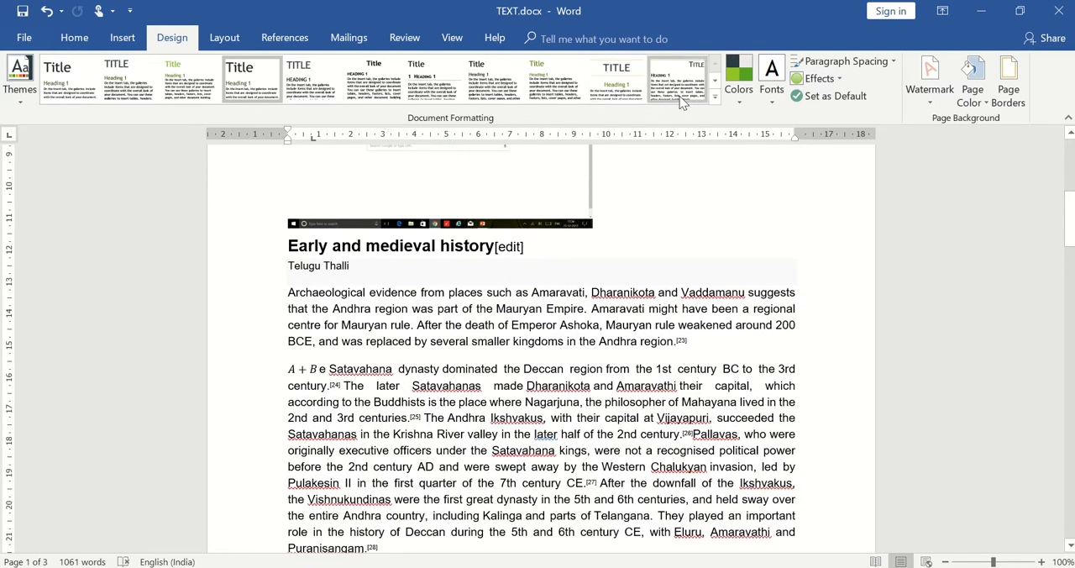
- Try the Red theme colors on the document and settle on the Office color set
{"action": "left_click", "coordinate": [740, 104]}
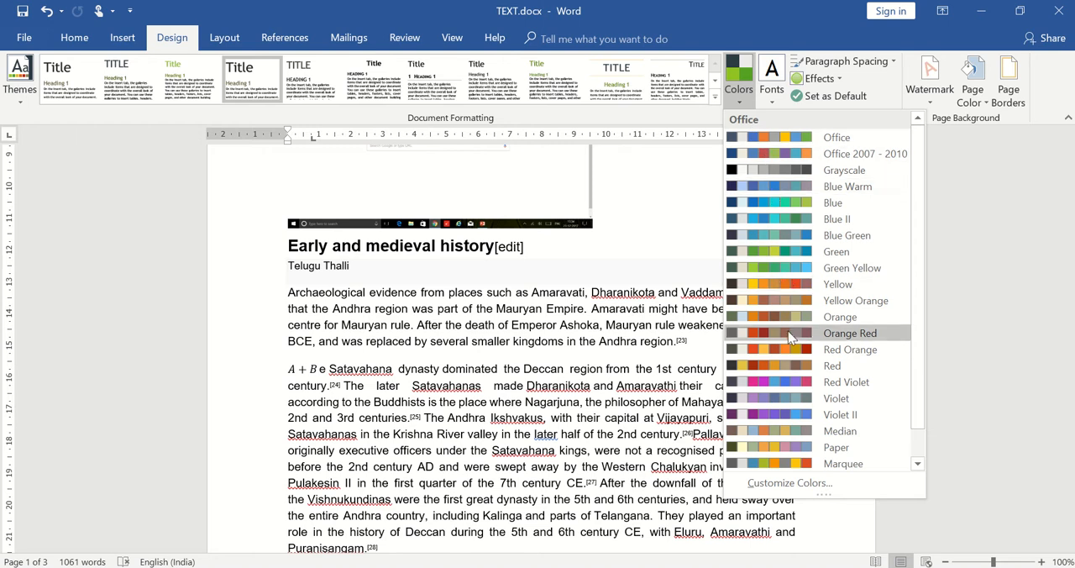
{"action": "left_click", "coordinate": [784, 369]}
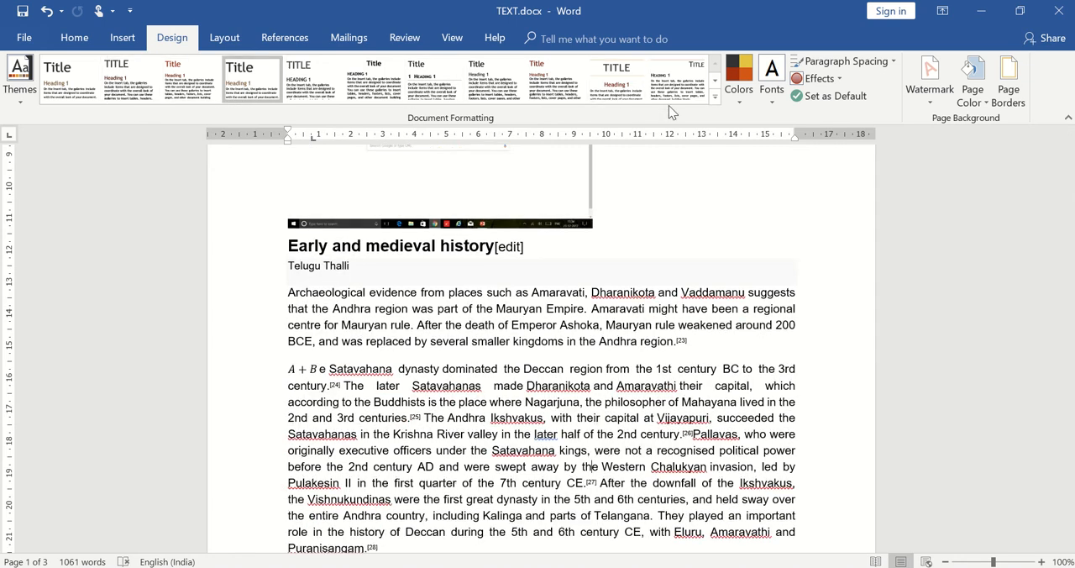
{"action": "left_click", "coordinate": [731, 105]}
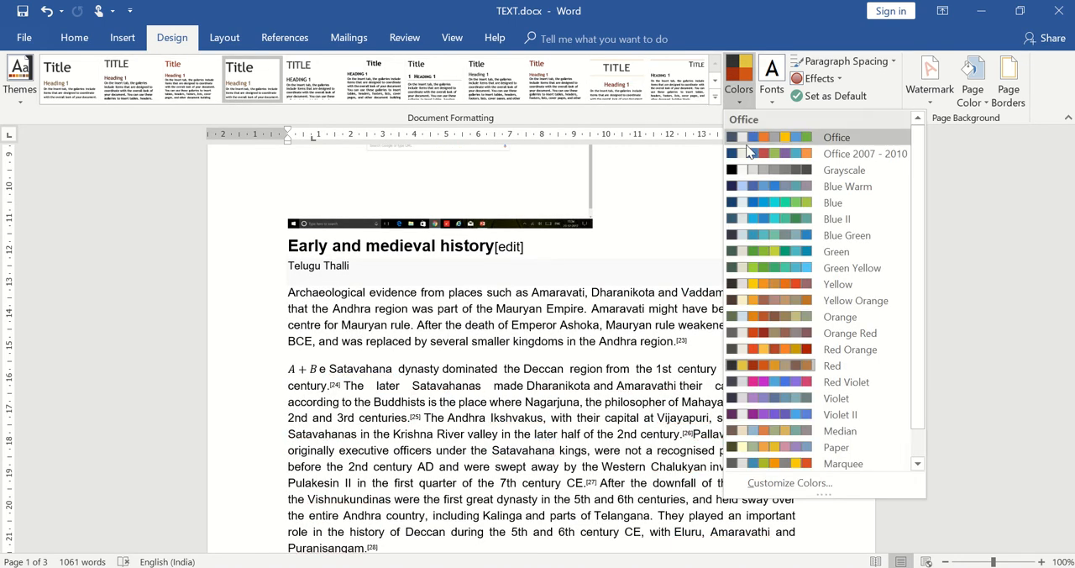
{"action": "left_click", "coordinate": [747, 141]}
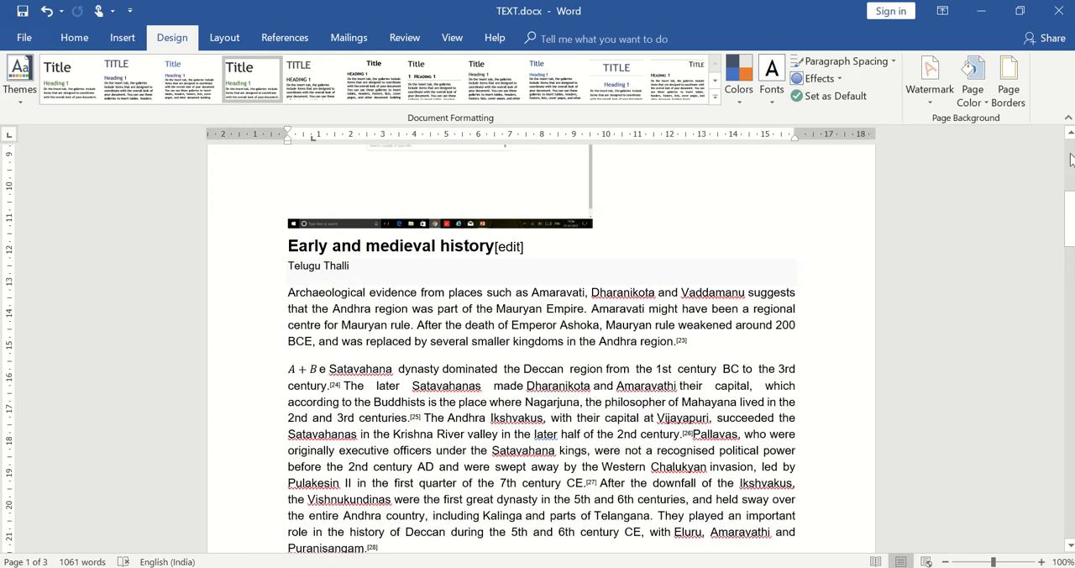
- Browse the theme font sets available for the document without applying one
{"action": "left_click_drag", "start_coordinate": [1070, 160], "coordinate": [1070, 143]}
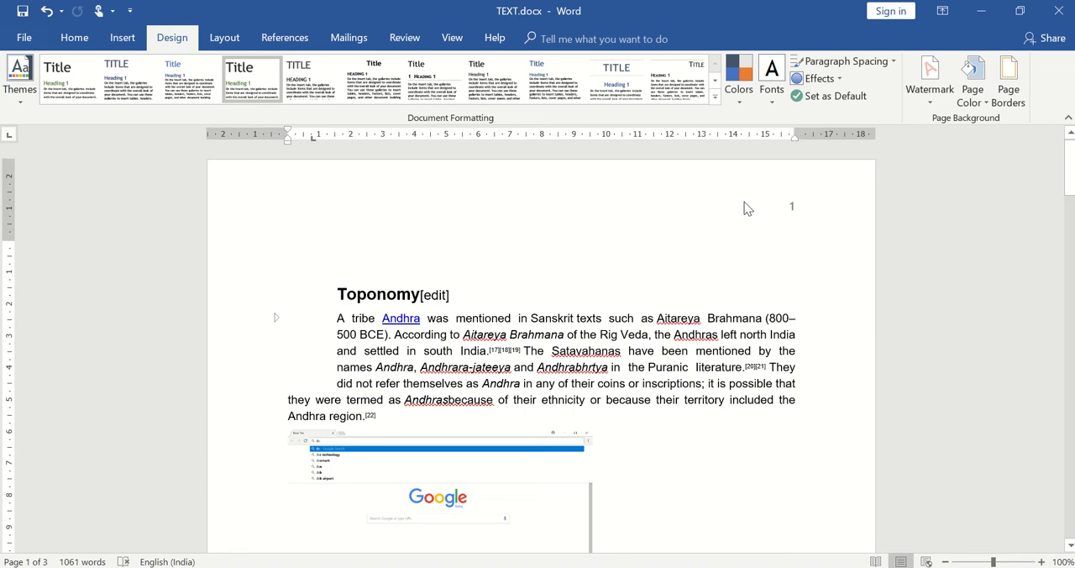
{"action": "left_click", "coordinate": [773, 103]}
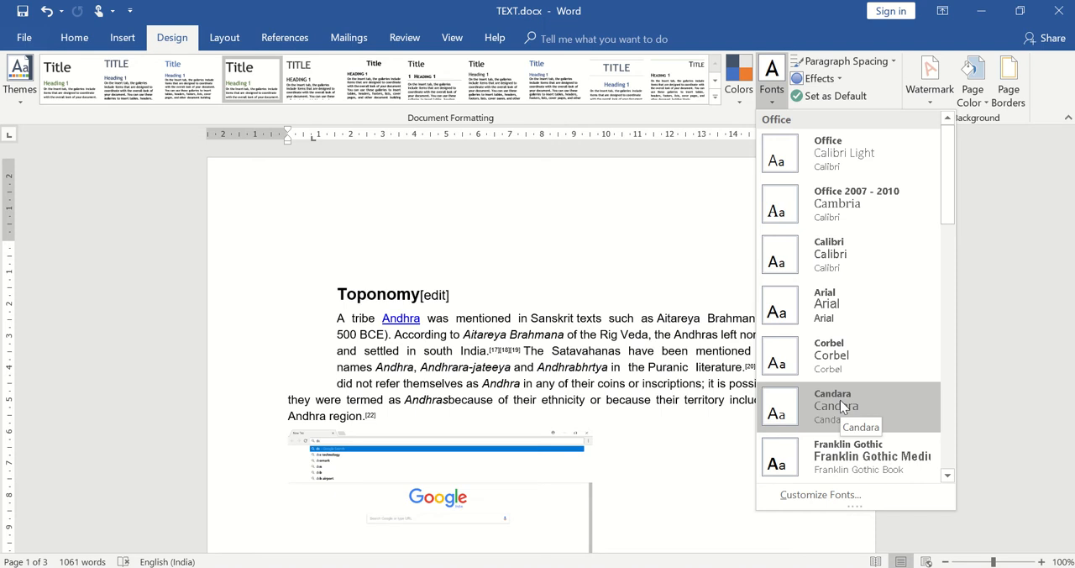
{"action": "scroll", "coordinate": [952, 467], "scroll_direction": "down", "scroll_amount": 6}
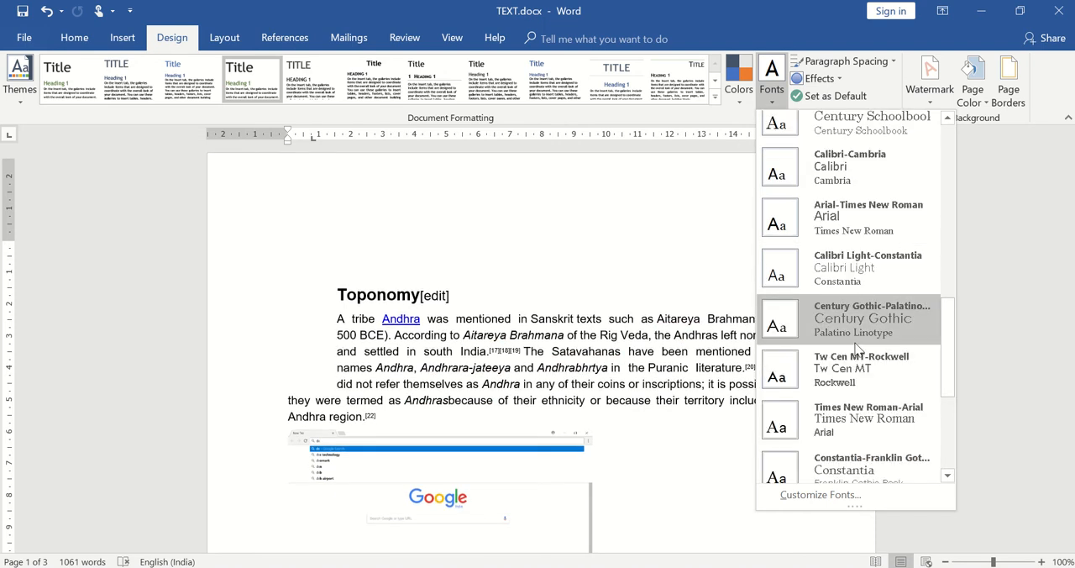
{"action": "left_click", "coordinate": [625, 211]}
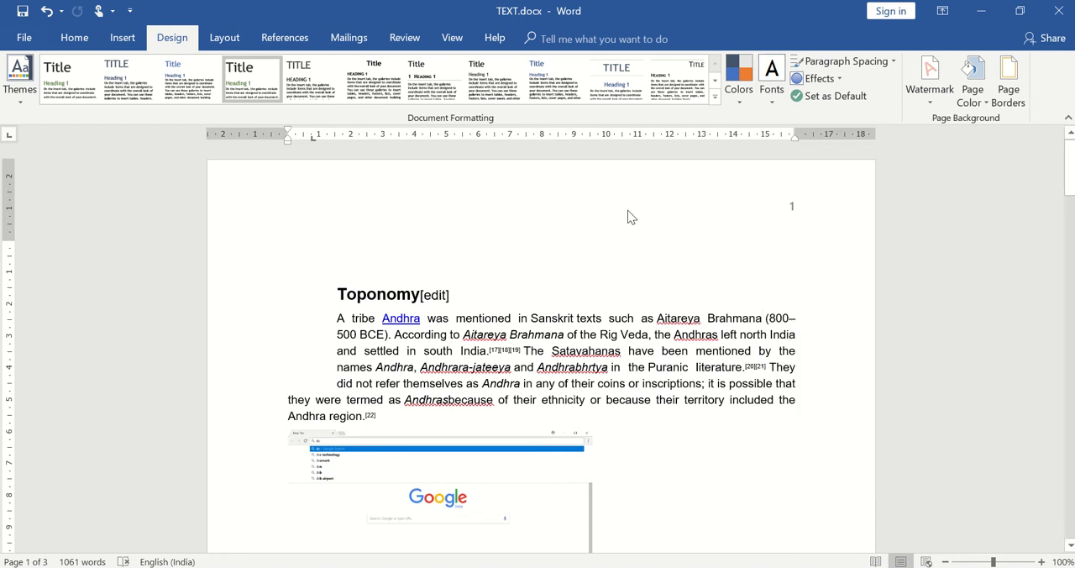
- Review the custom paragraph spacing defaults for this document and accept them
{"action": "left_click", "coordinate": [883, 64]}
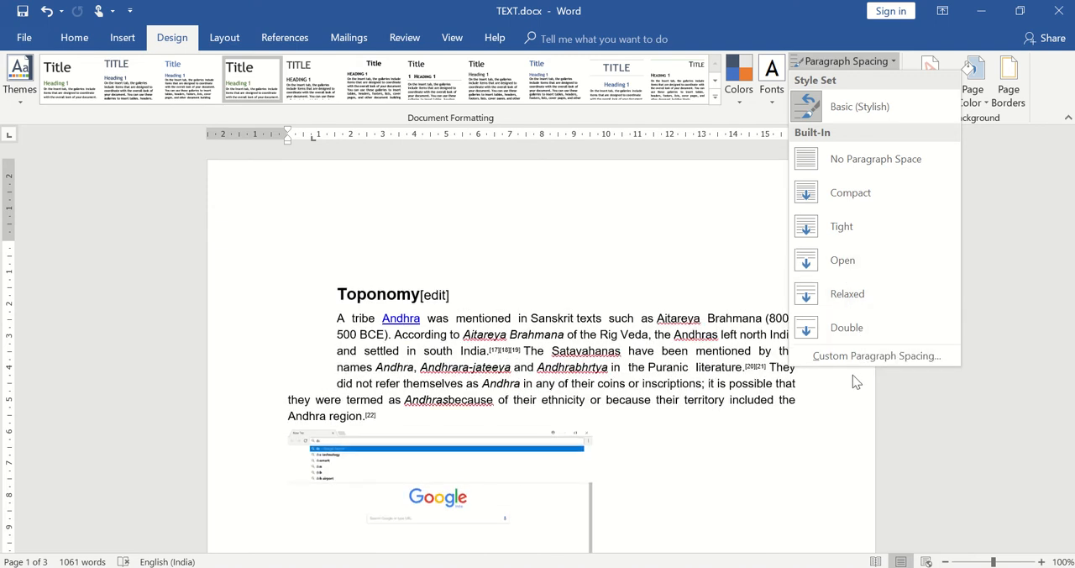
{"action": "left_click", "coordinate": [861, 356]}
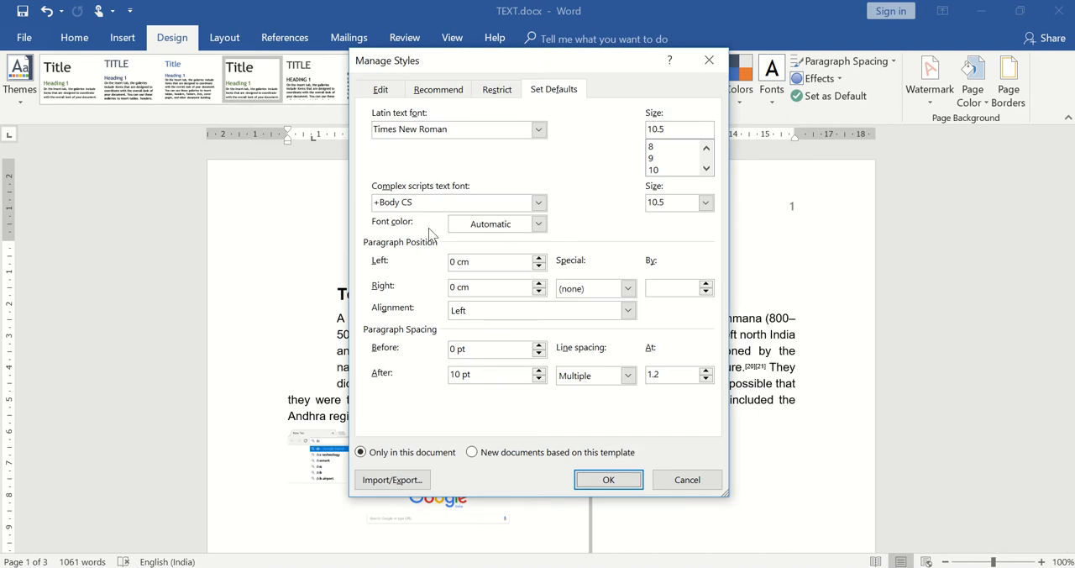
{"action": "left_click", "coordinate": [620, 487]}
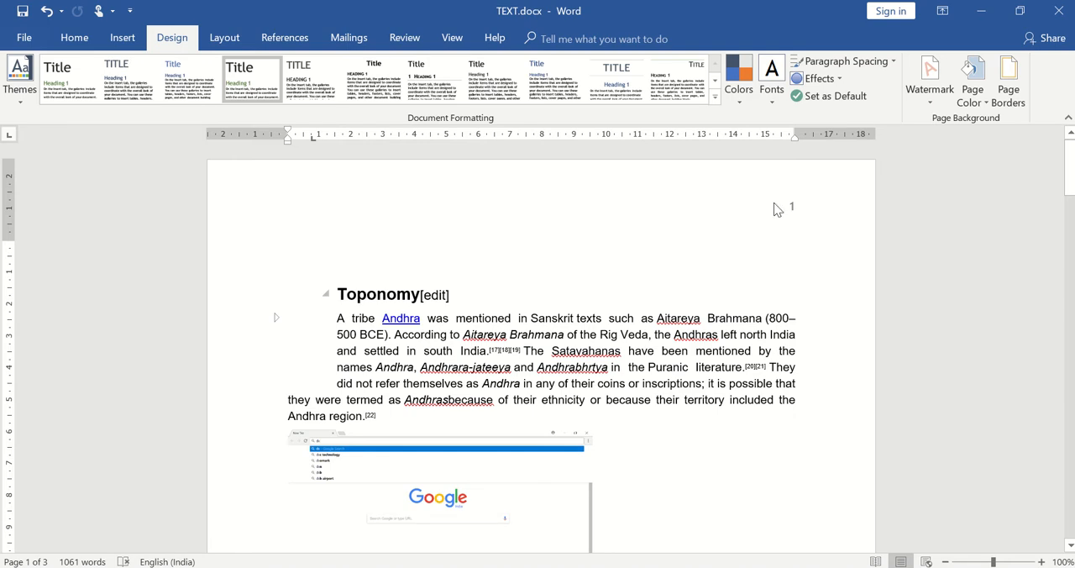
- Apply the Frosted Glass theme effects to the document and check the effects choices again
{"action": "left_click", "coordinate": [840, 78]}
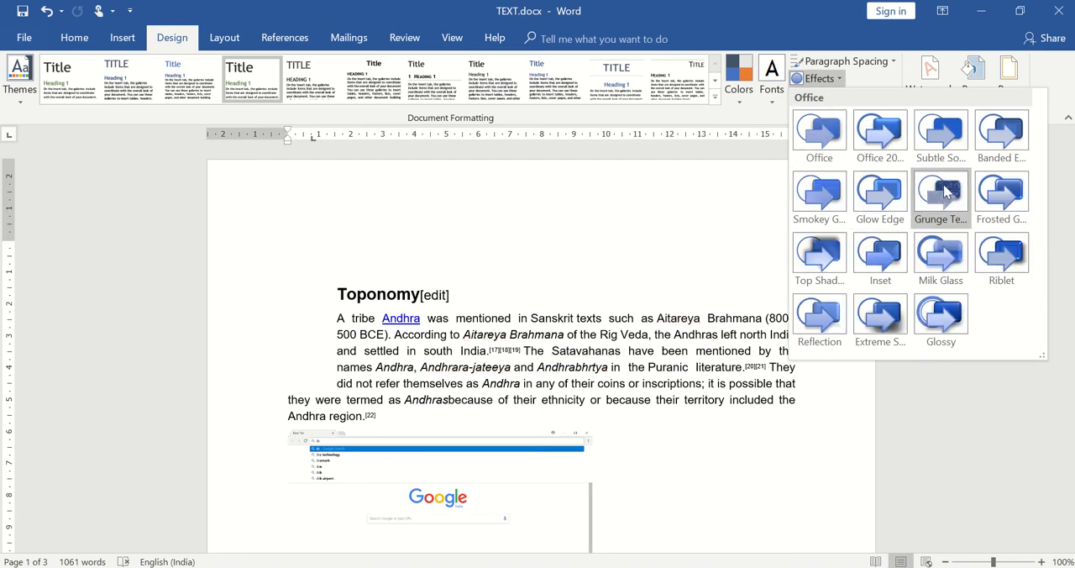
{"action": "left_click", "coordinate": [1014, 190]}
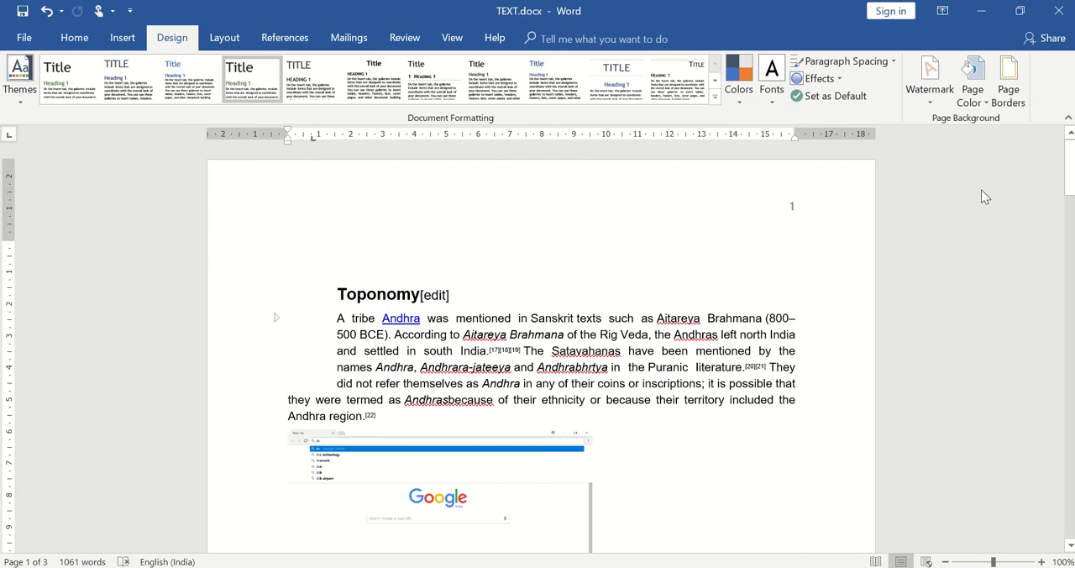
{"action": "left_click", "coordinate": [842, 78]}
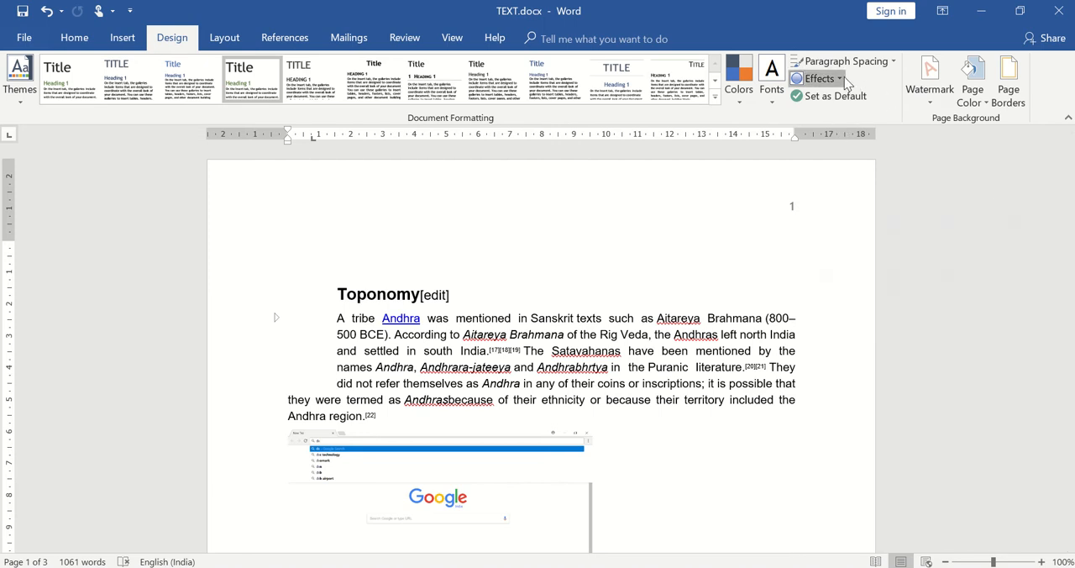
{"action": "left_click", "coordinate": [479, 455]}
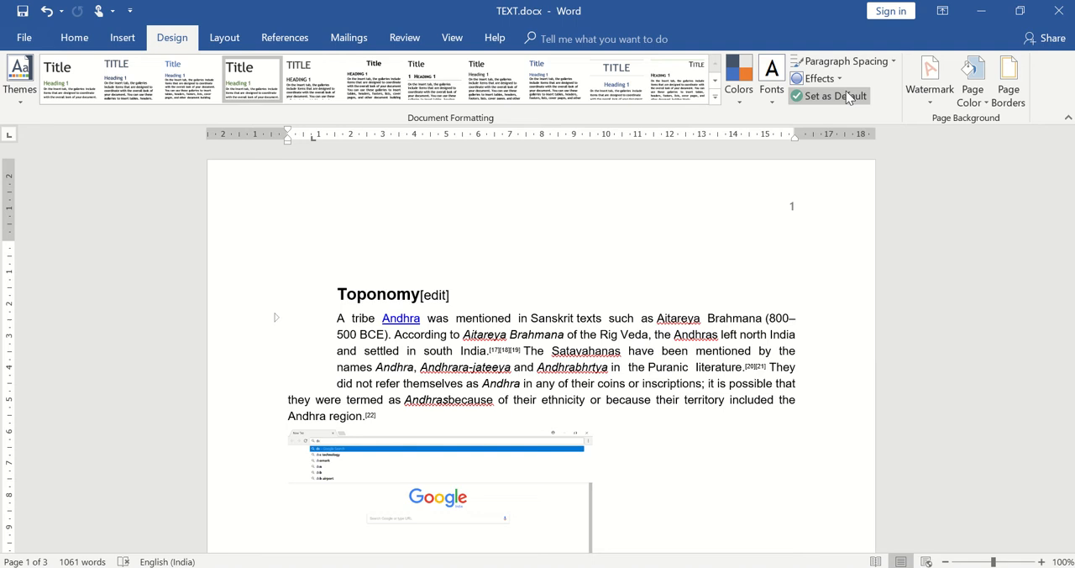
- Set the document's theme effects to the Office 2007 - 2010 set
{"action": "left_click", "coordinate": [844, 63]}
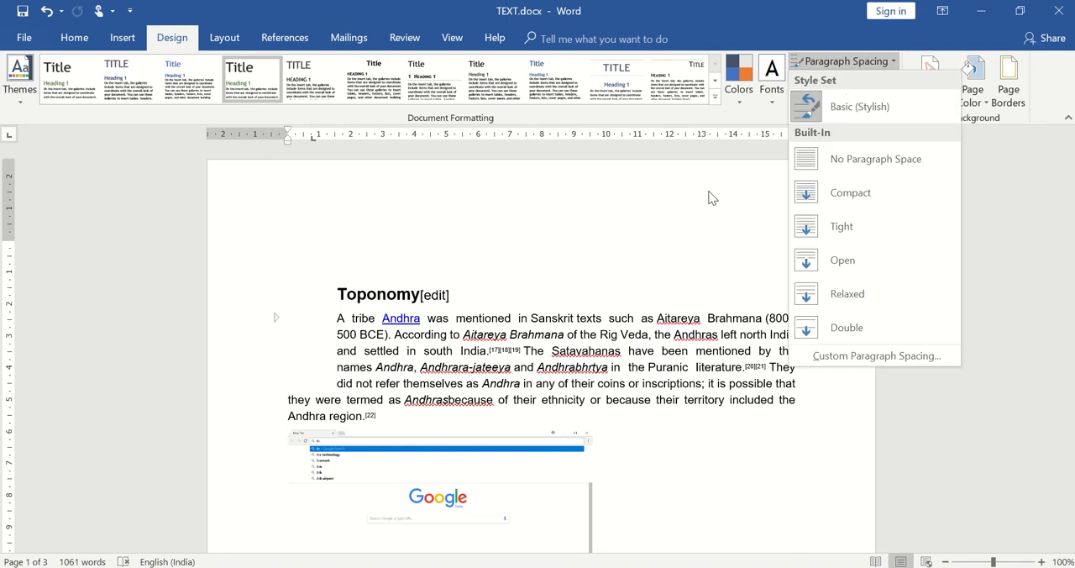
{"action": "left_click", "coordinate": [713, 198]}
{"action": "left_click", "coordinate": [834, 80]}
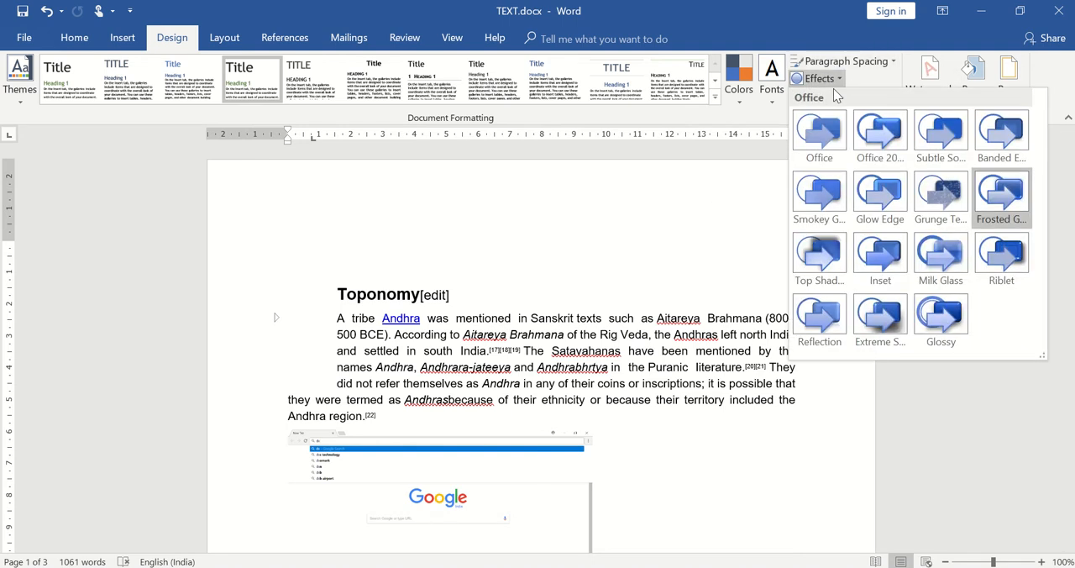
{"action": "left_click", "coordinate": [888, 126]}
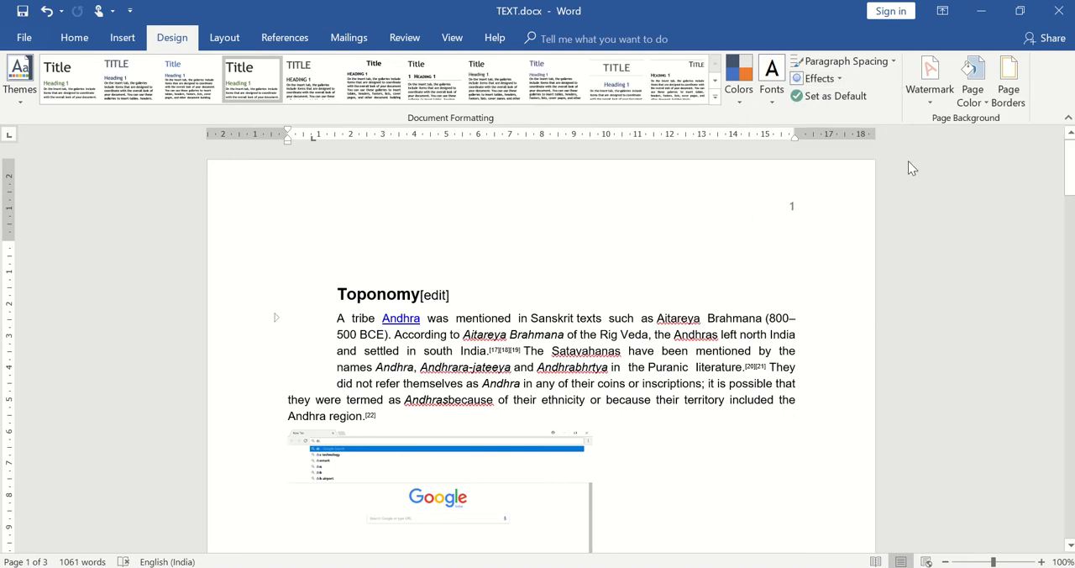
- Open the custom watermark settings, compare the picture and text options, and choose a text watermark
{"action": "left_click", "coordinate": [925, 97]}
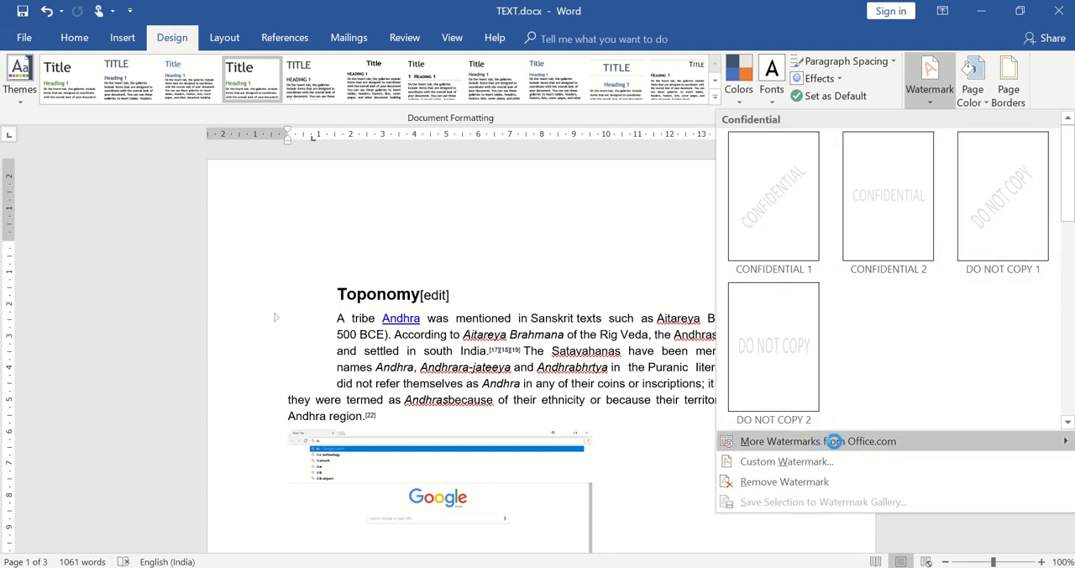
{"action": "mouse_move", "coordinate": [844, 451]}
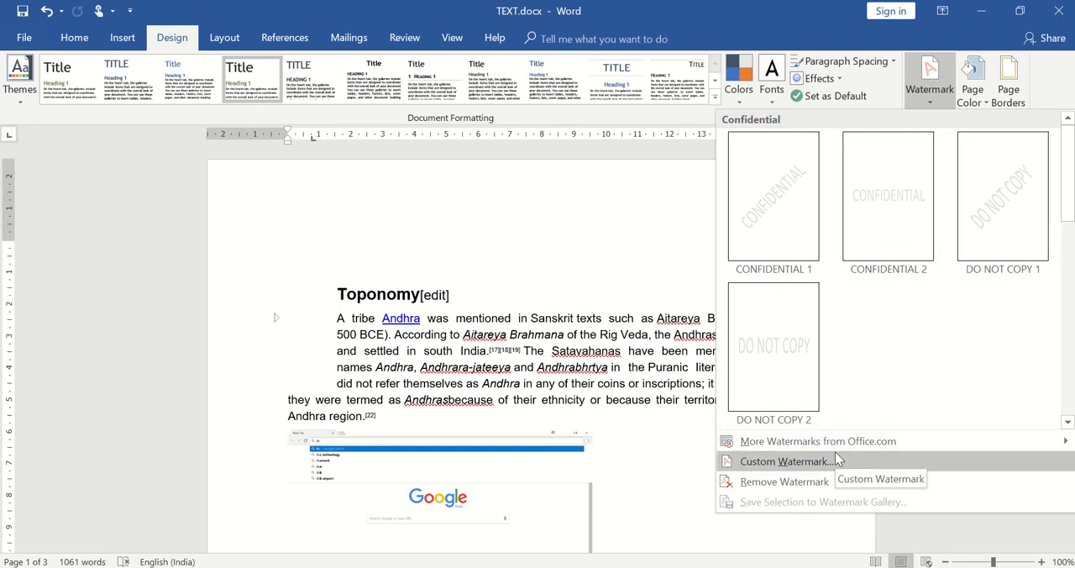
{"action": "mouse_move", "coordinate": [794, 450]}
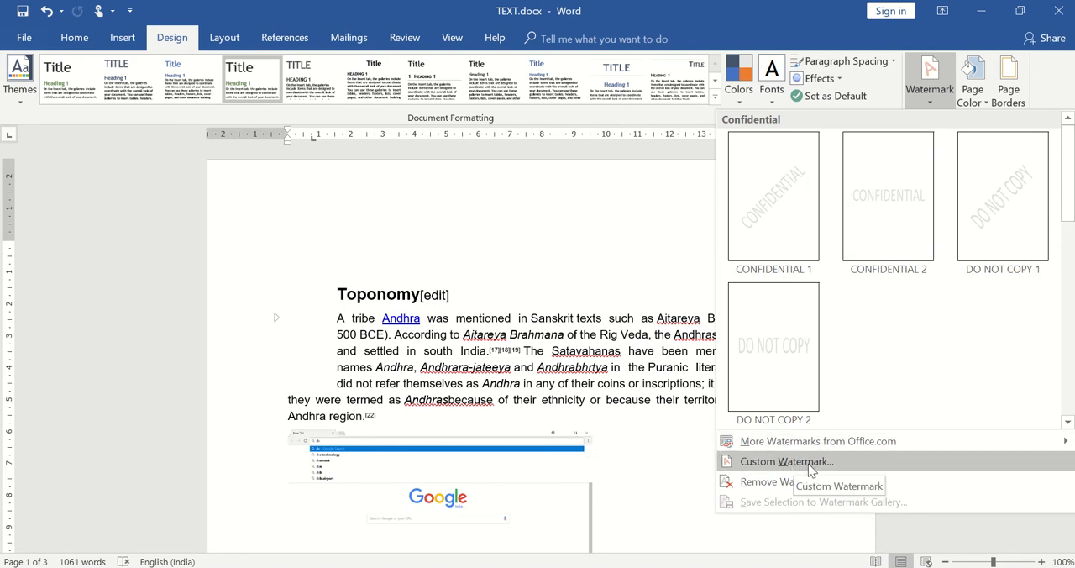
{"action": "left_click", "coordinate": [804, 464]}
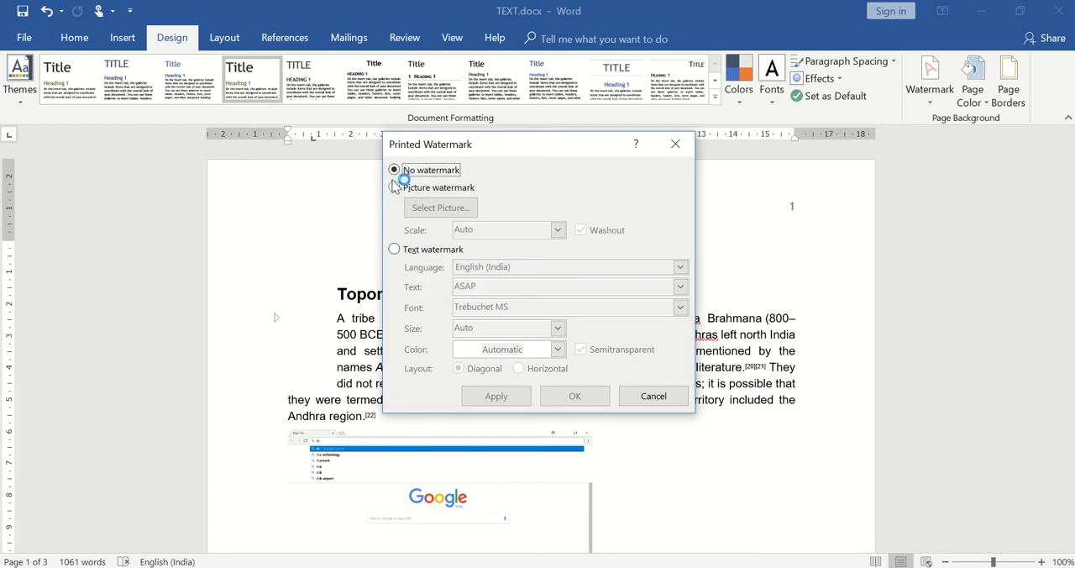
{"action": "left_click", "coordinate": [395, 250]}
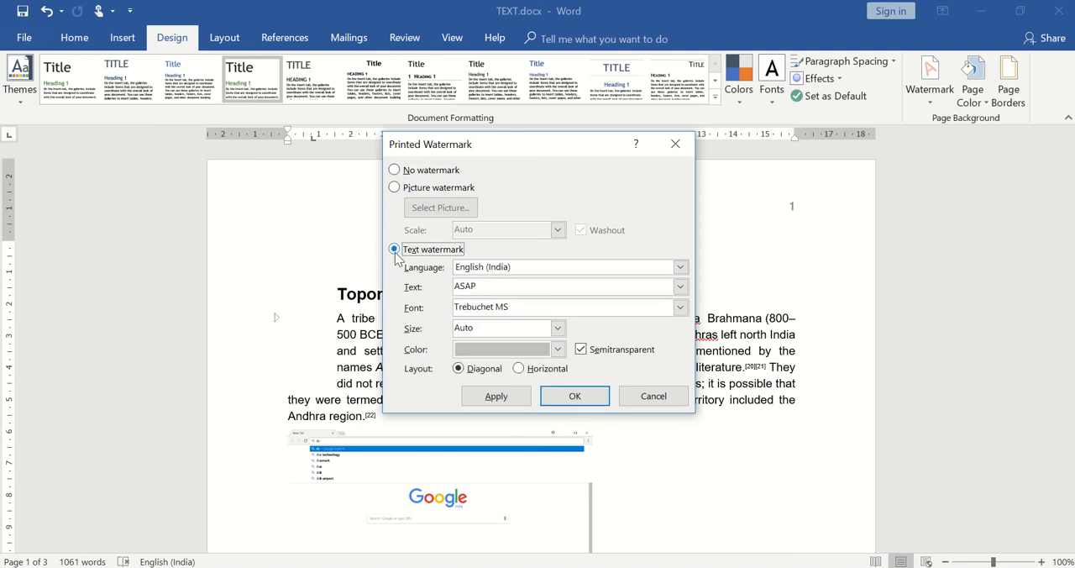
{"action": "left_click", "coordinate": [397, 188]}
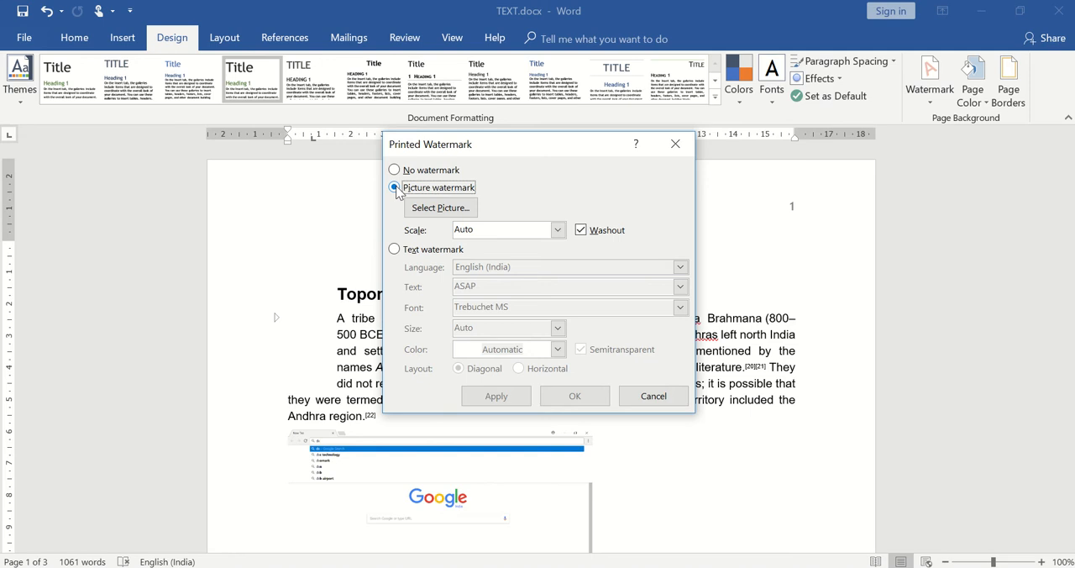
{"action": "left_click", "coordinate": [395, 250]}
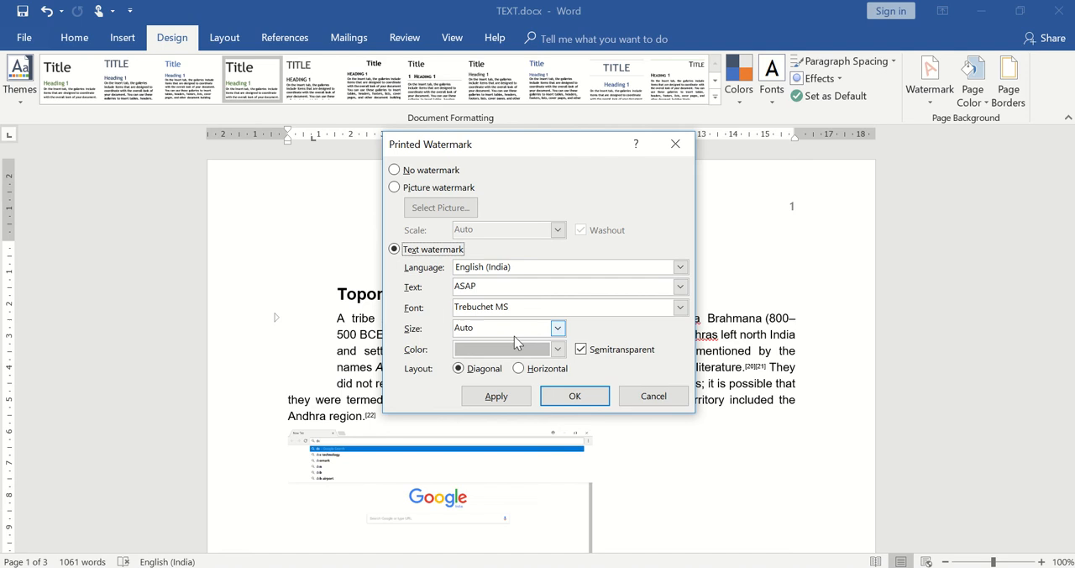
- Replace the custom watermark's text with wording that begins with "A" and apply it to the document
{"action": "left_click", "coordinate": [543, 290]}
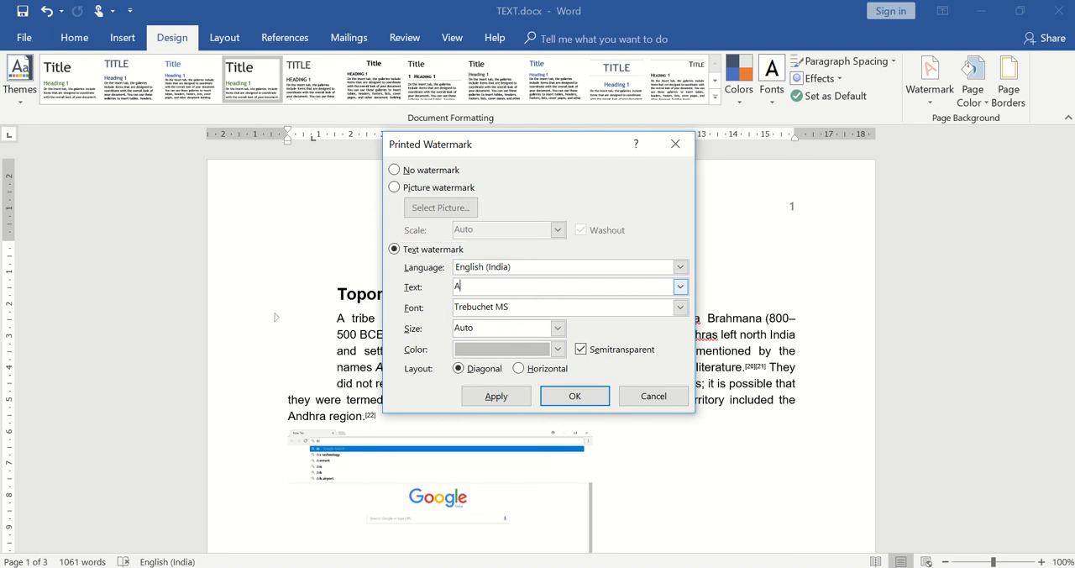
{"action": "key", "text": "BackSpace"}
{"action": "type", "text": "A"}
{"action": "left_click", "coordinate": [583, 399]}
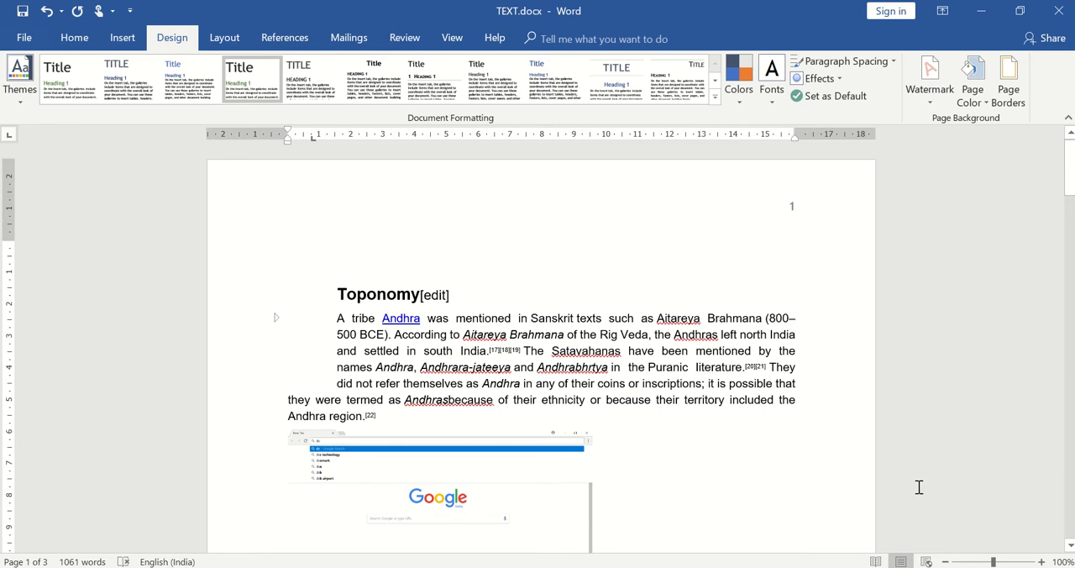
{"action": "left_click", "coordinate": [1069, 546]}
{"action": "left_click", "coordinate": [1070, 547]}
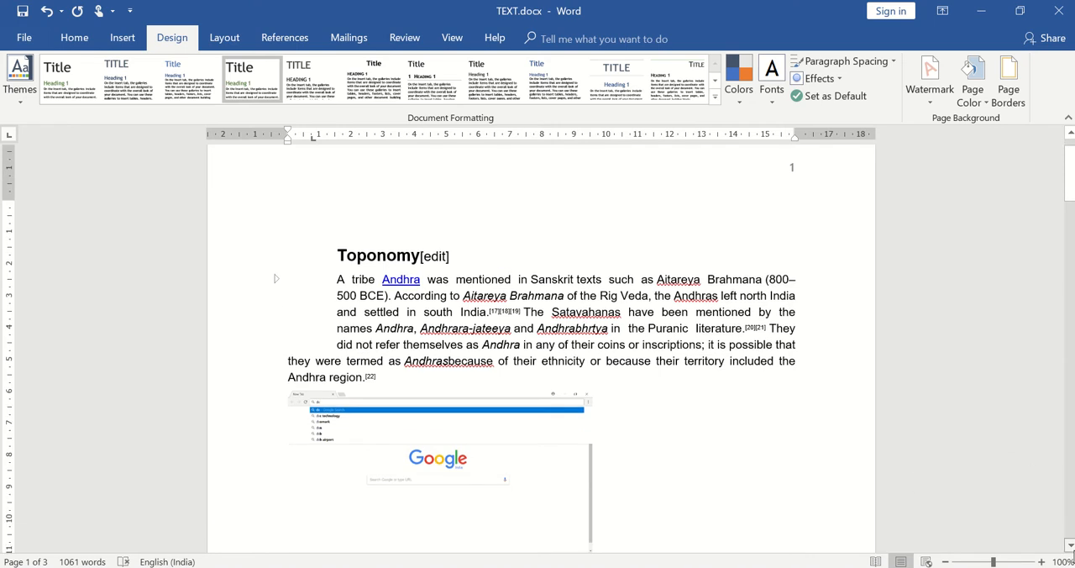
{"action": "left_click", "coordinate": [1071, 547]}
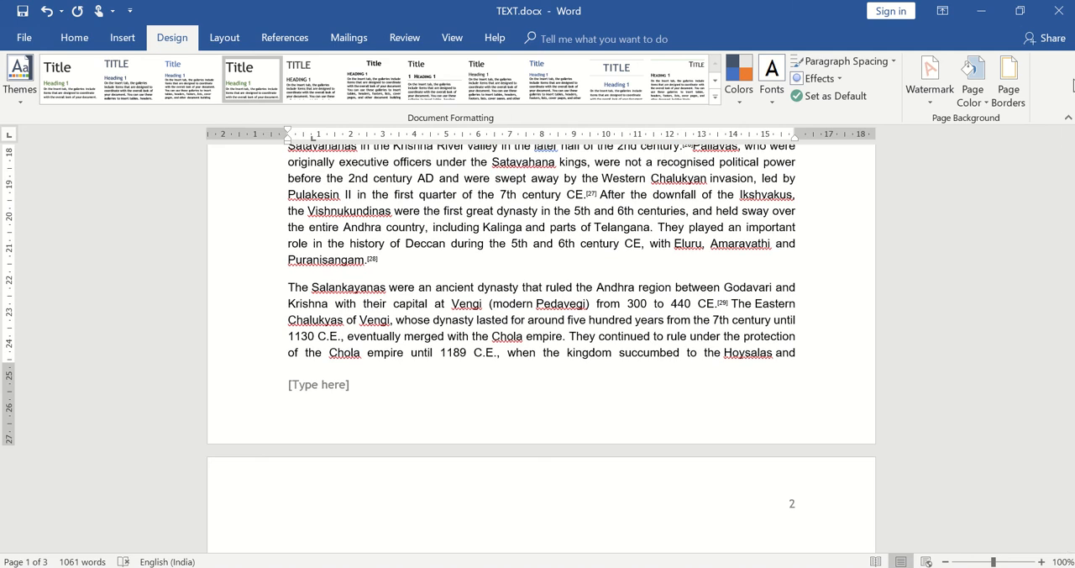
{"action": "left_click_drag", "start_coordinate": [1070, 258], "coordinate": [1070, 204]}
{"action": "left_click", "coordinate": [1068, 164]}
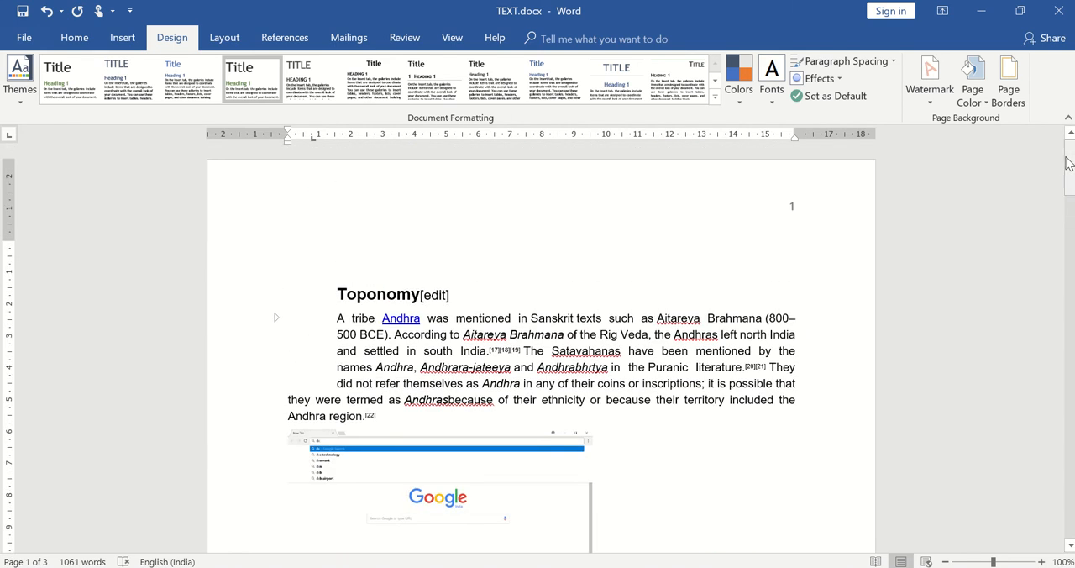
- Apply the CONFIDENTIAL 1 preset watermark to the document's pages
{"action": "left_click", "coordinate": [944, 91]}
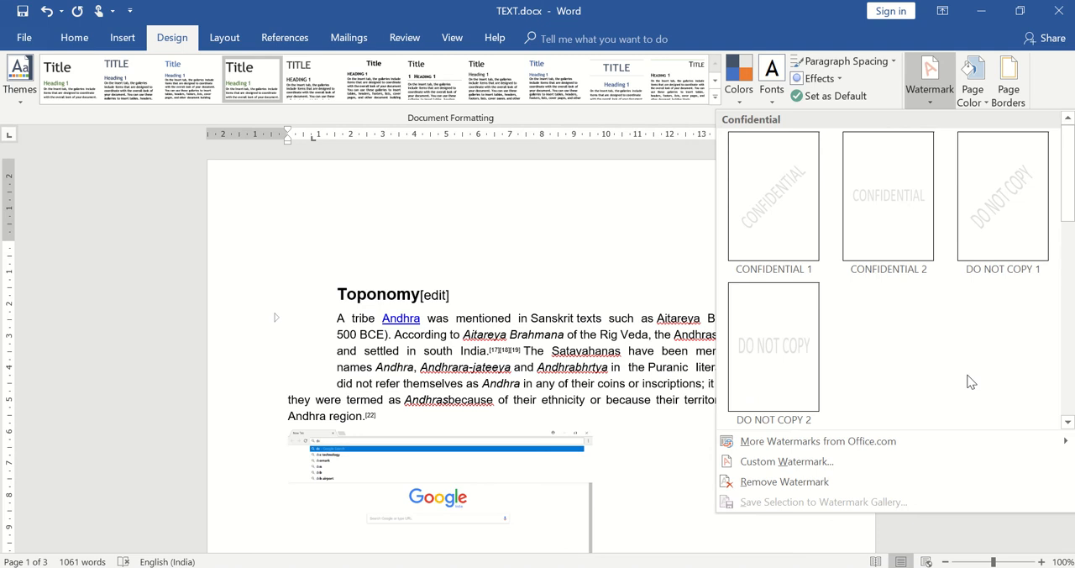
{"action": "left_click", "coordinate": [784, 227]}
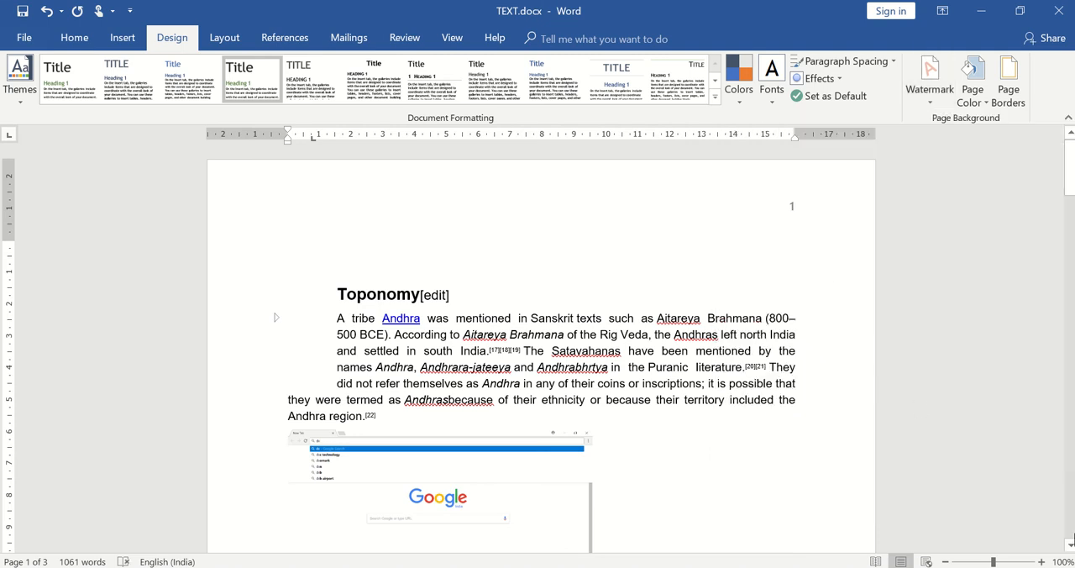
{"action": "left_click_drag", "start_coordinate": [1069, 547], "coordinate": [1070, 547]}
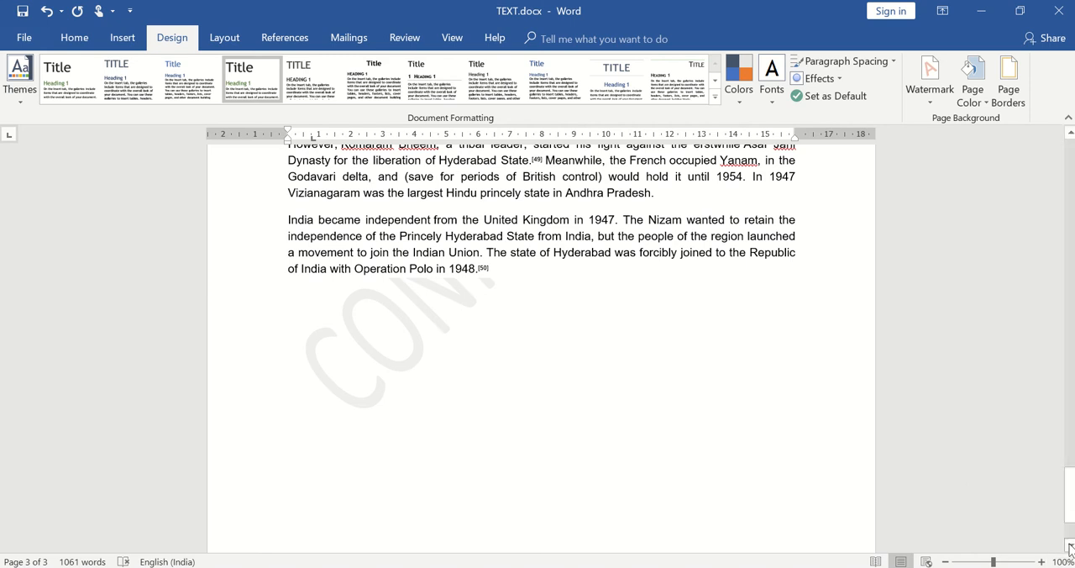
{"action": "left_click_drag", "start_coordinate": [1069, 547], "coordinate": [1069, 547]}
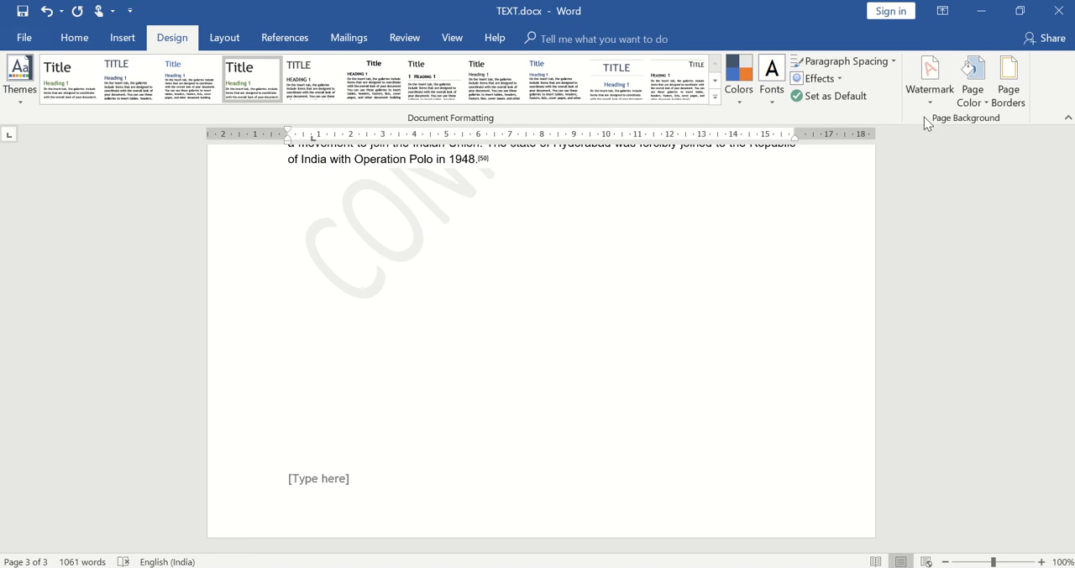
- Change the wording of the diagonal text watermark to custom text beginning with "allte" and apply it
{"action": "left_click", "coordinate": [935, 92]}
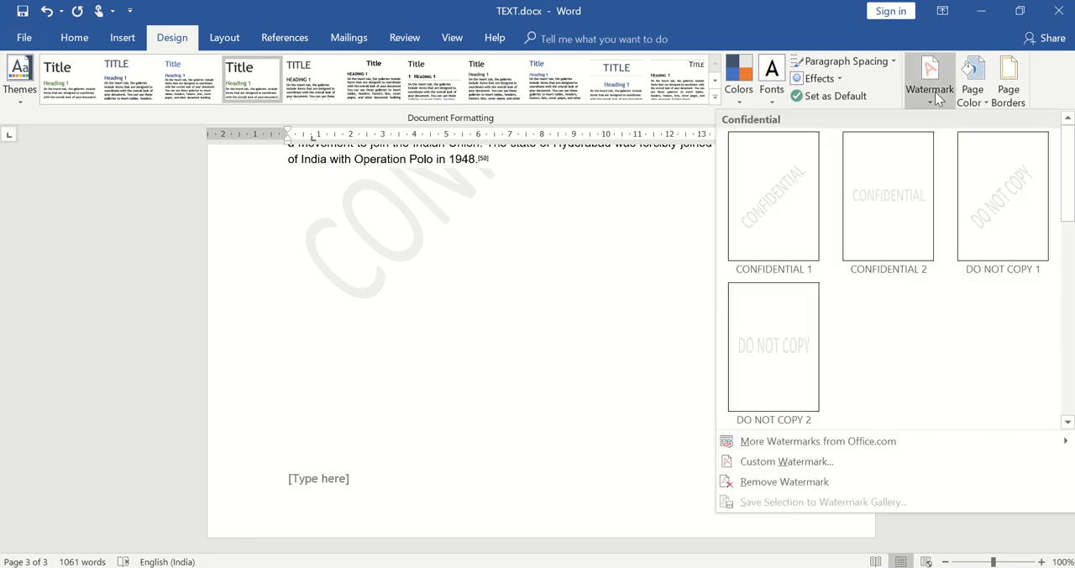
{"action": "left_click", "coordinate": [805, 461]}
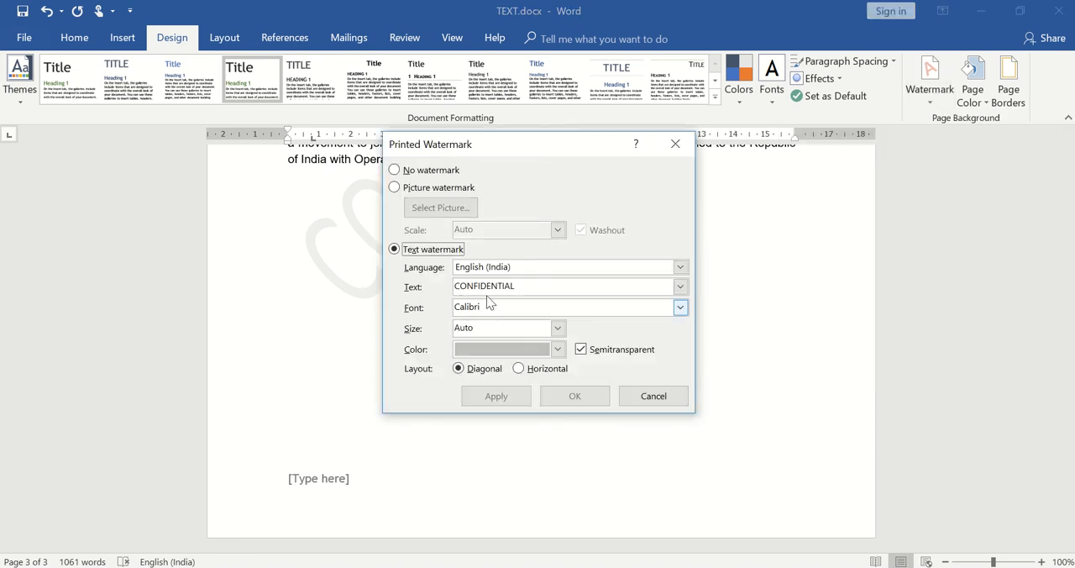
{"action": "left_click", "coordinate": [524, 283]}
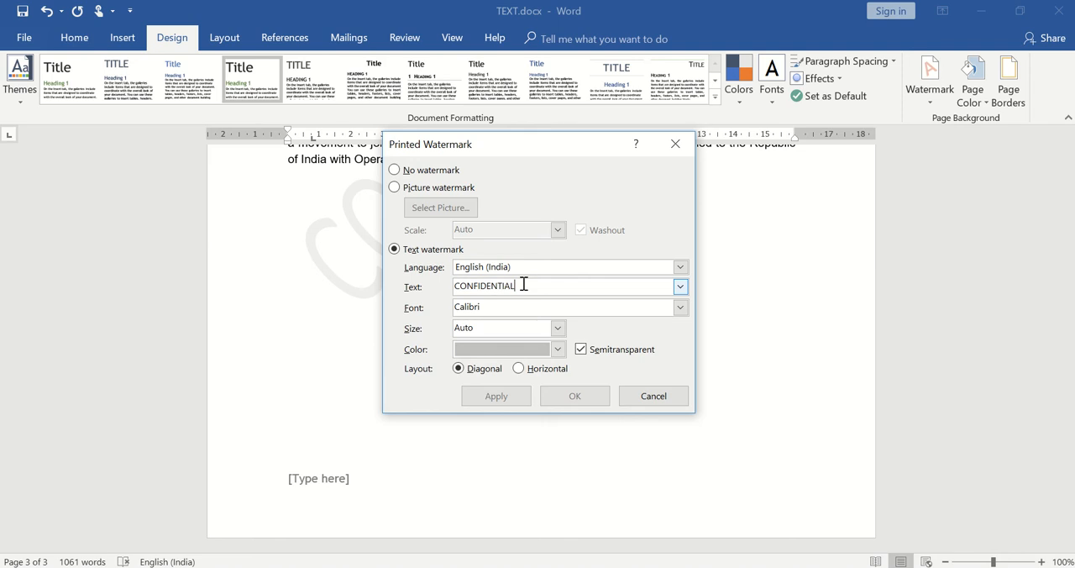
{"action": "key", "text": "BackSpace"}
{"action": "key", "text": "BackSpace"}
{"action": "key", "text": "BackSpace"}
{"action": "key", "text": "BackSpace"}
{"action": "key", "text": "BackSpace"}
{"action": "key", "text": "BackSpace"}
{"action": "key", "text": "BackSpace"}
{"action": "key", "text": "BackSpace"}
{"action": "key", "text": "BackSpace"}
{"action": "key", "text": "BackSpace"}
{"action": "key", "text": "BackSpace"}
{"action": "key", "text": "BackSpace"}
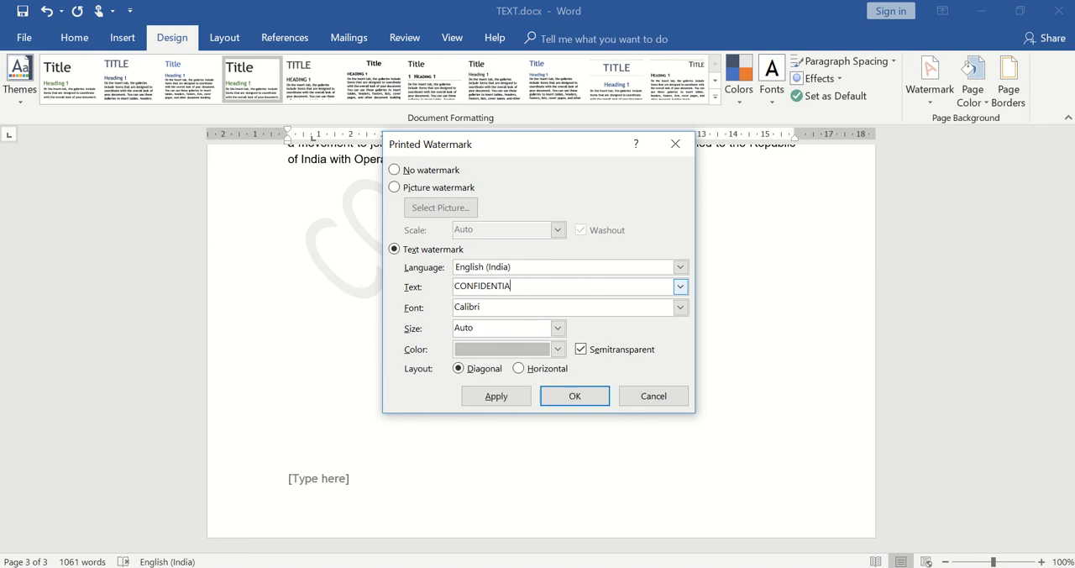
{"action": "type", "text": "alltodaytech"}
{"action": "left_click", "coordinate": [572, 402]}
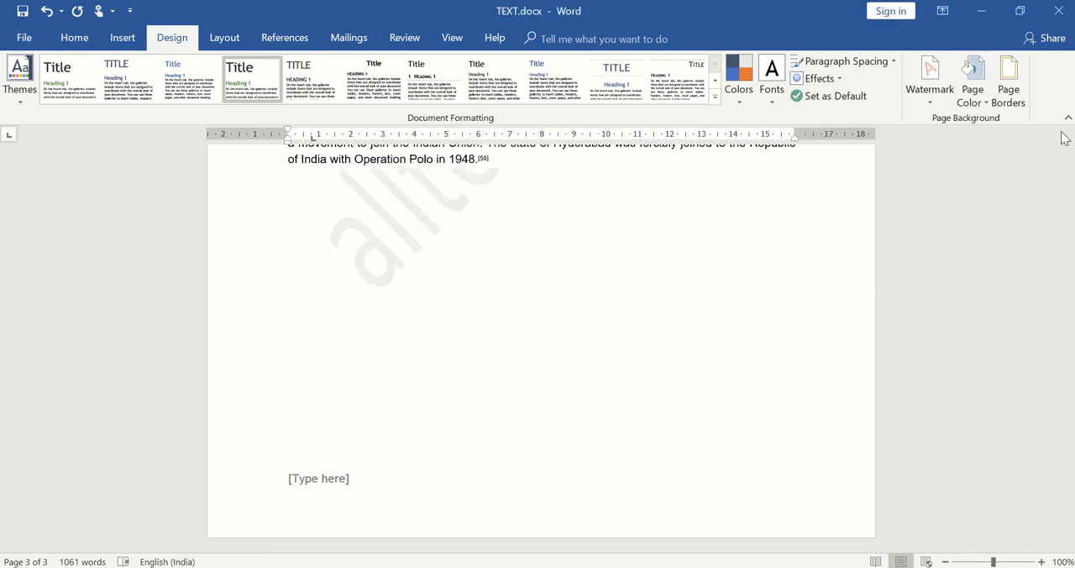
- Remove the watermark from the document and set the page color to the standard light green
{"action": "scroll", "coordinate": [1066, 141], "scroll_direction": "up", "scroll_amount": 3}
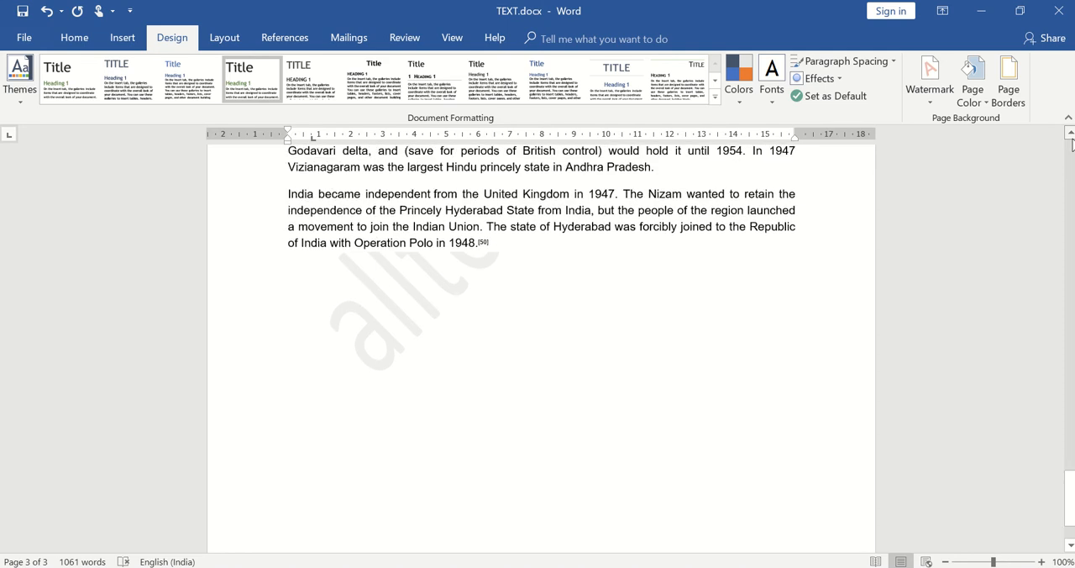
{"action": "scroll", "coordinate": [1071, 144], "scroll_direction": "up", "scroll_amount": 3}
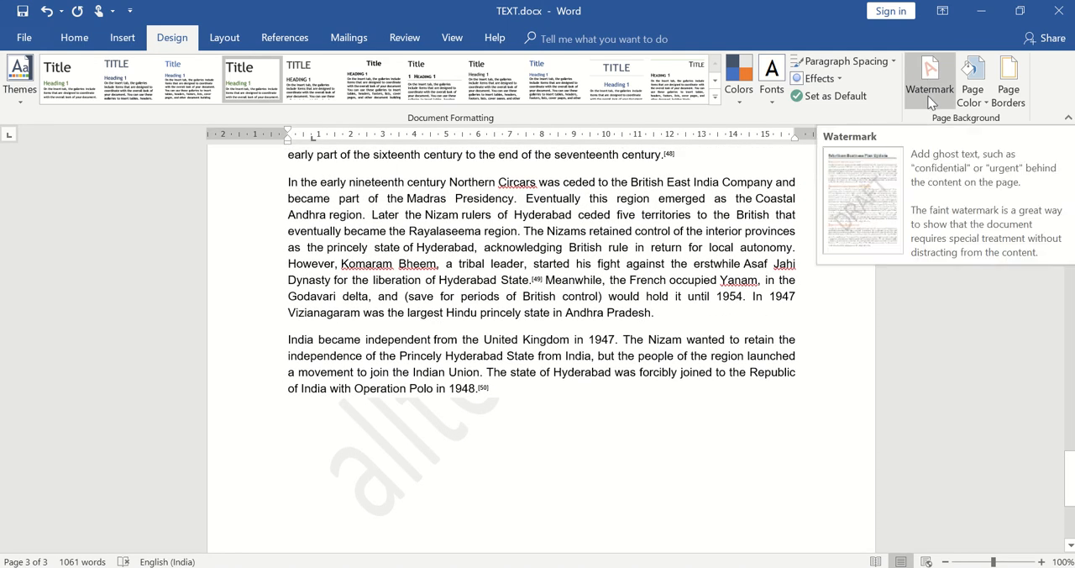
{"action": "left_click", "coordinate": [930, 99]}
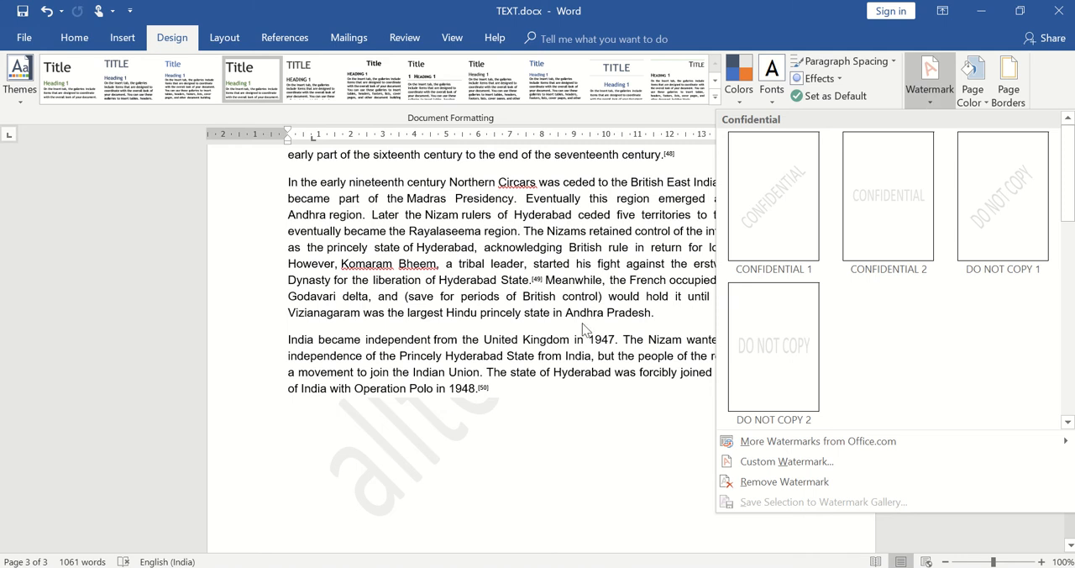
{"action": "left_click", "coordinate": [772, 484]}
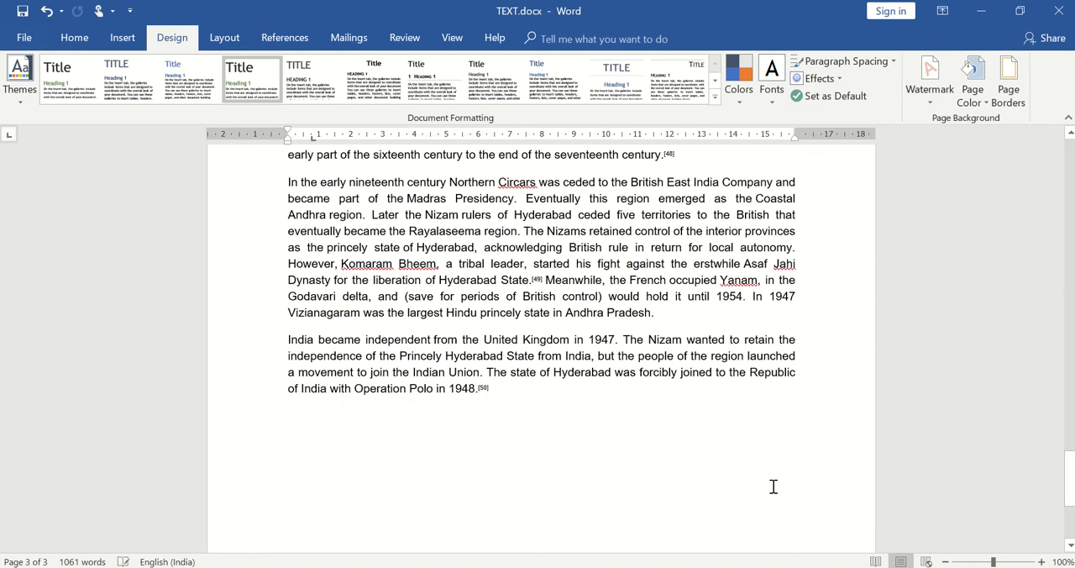
{"action": "left_click", "coordinate": [981, 104]}
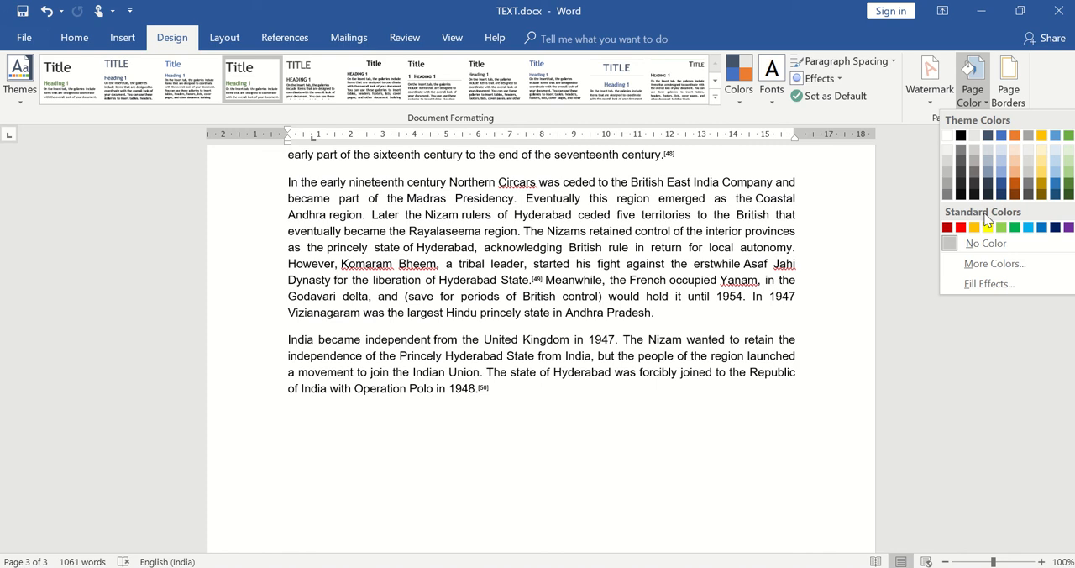
{"action": "left_click", "coordinate": [1004, 229]}
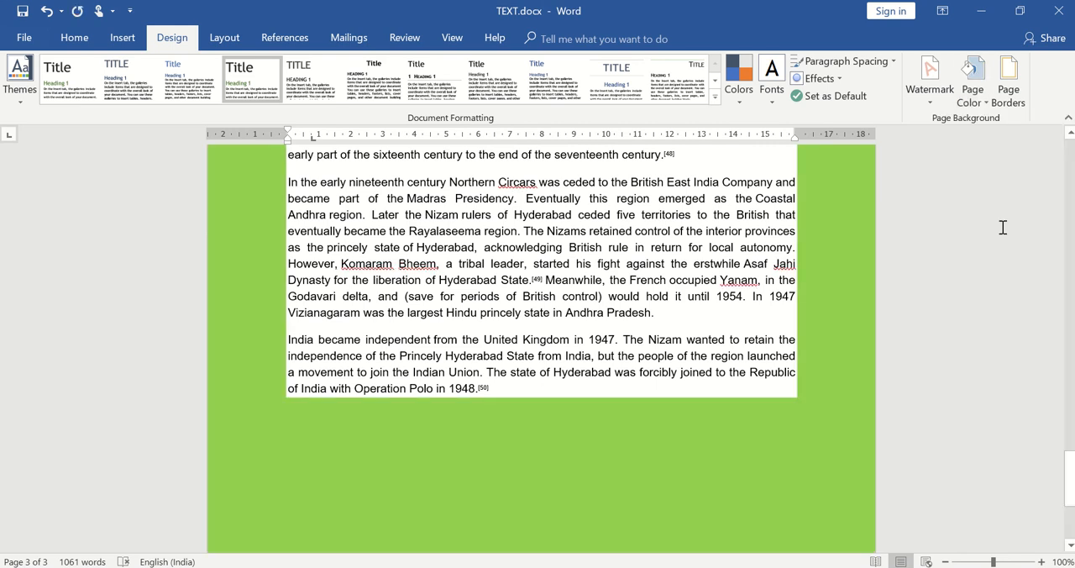
- Add a page border to the whole document with the Custom setting, selecting the ½ pt dashed line style
{"action": "left_click", "coordinate": [1013, 99]}
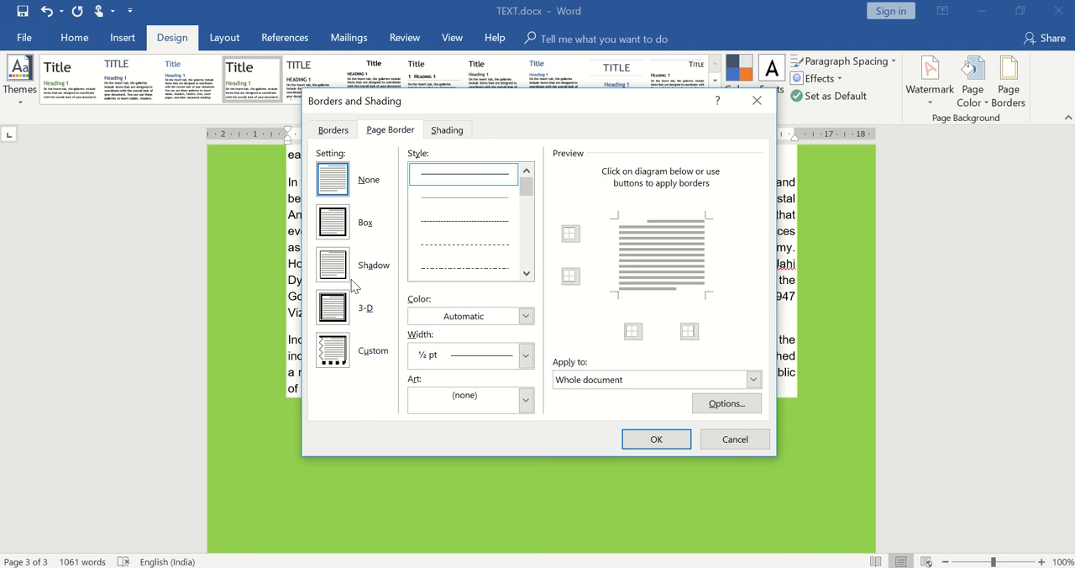
{"action": "left_click", "coordinate": [329, 227]}
{"action": "left_click", "coordinate": [334, 260]}
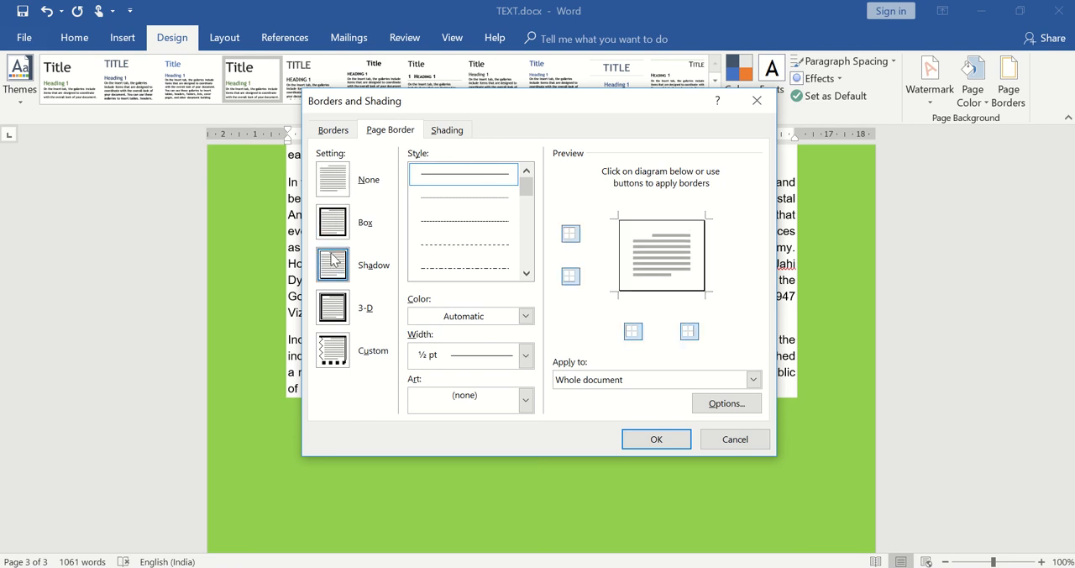
{"action": "left_click", "coordinate": [334, 312]}
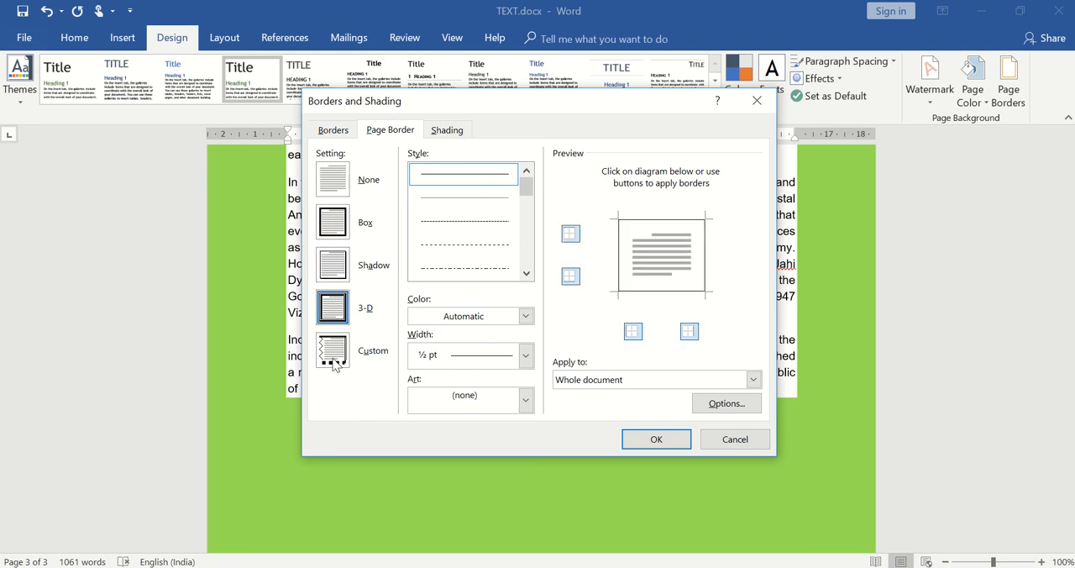
{"action": "left_click", "coordinate": [334, 359]}
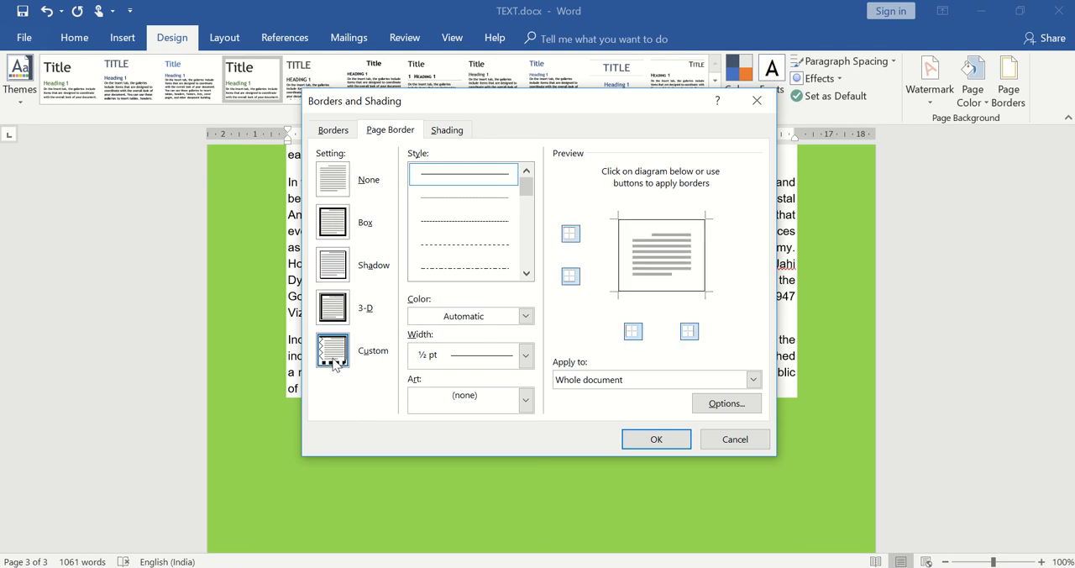
{"action": "left_click", "coordinate": [467, 200]}
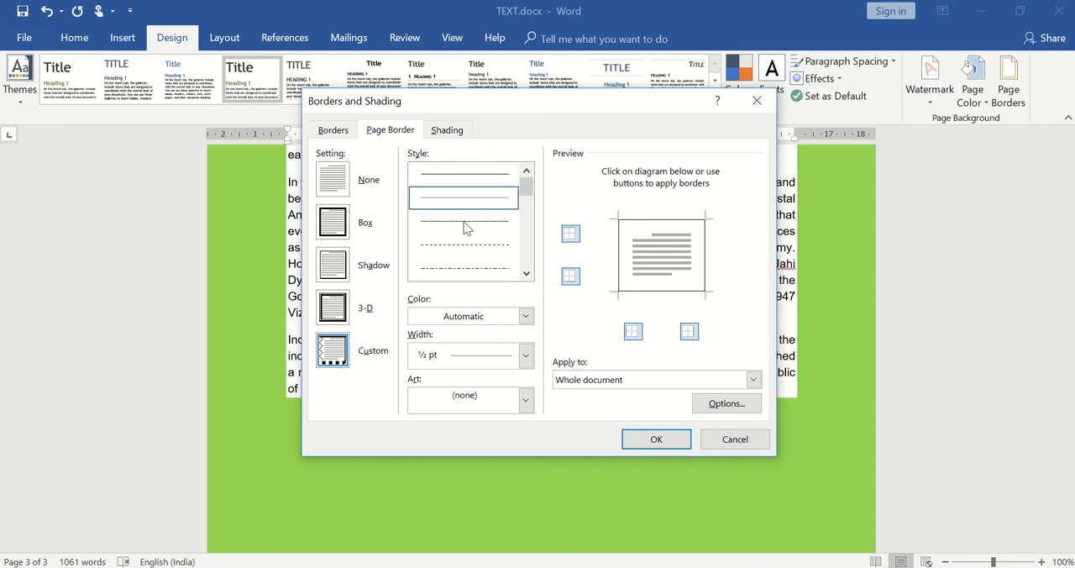
{"action": "left_click", "coordinate": [464, 226]}
{"action": "left_click", "coordinate": [464, 250]}
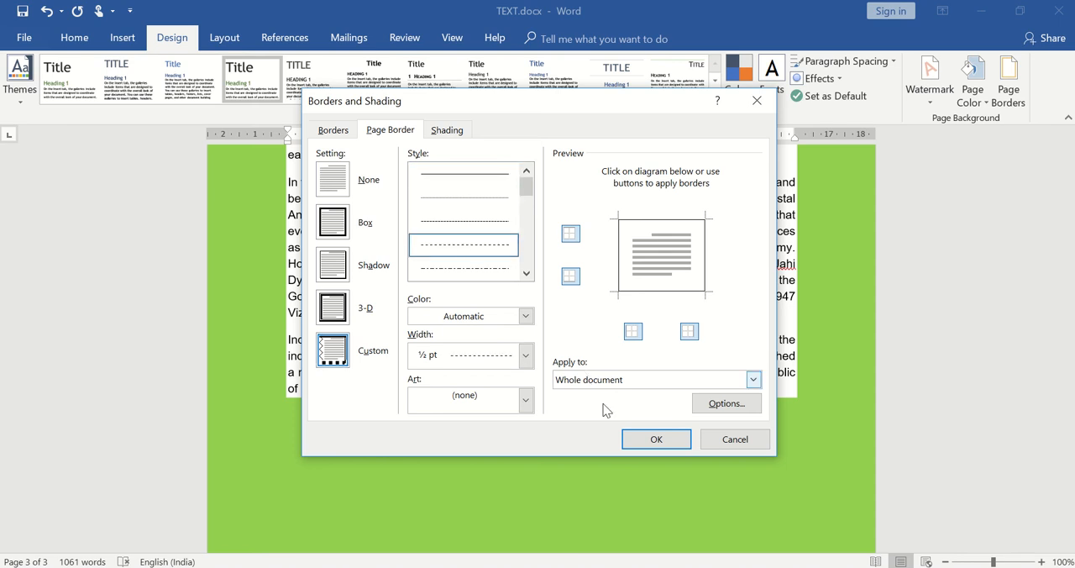
{"action": "left_click", "coordinate": [655, 439]}
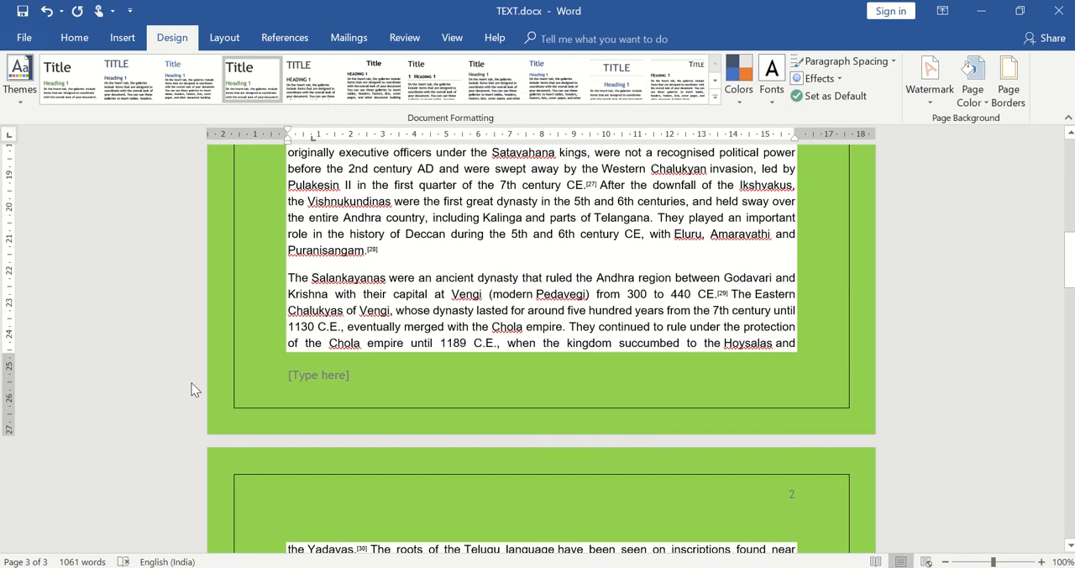
{"action": "left_click", "coordinate": [1070, 161]}
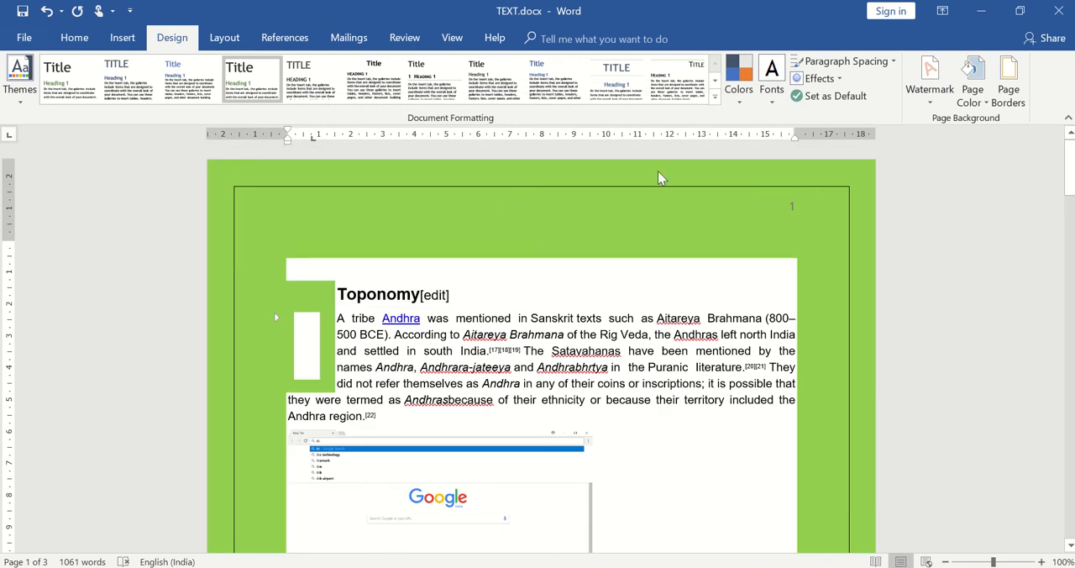
- Review the paragraph border, page border and shading options, leaving the document's settings as they are
{"action": "left_click", "coordinate": [1010, 83]}
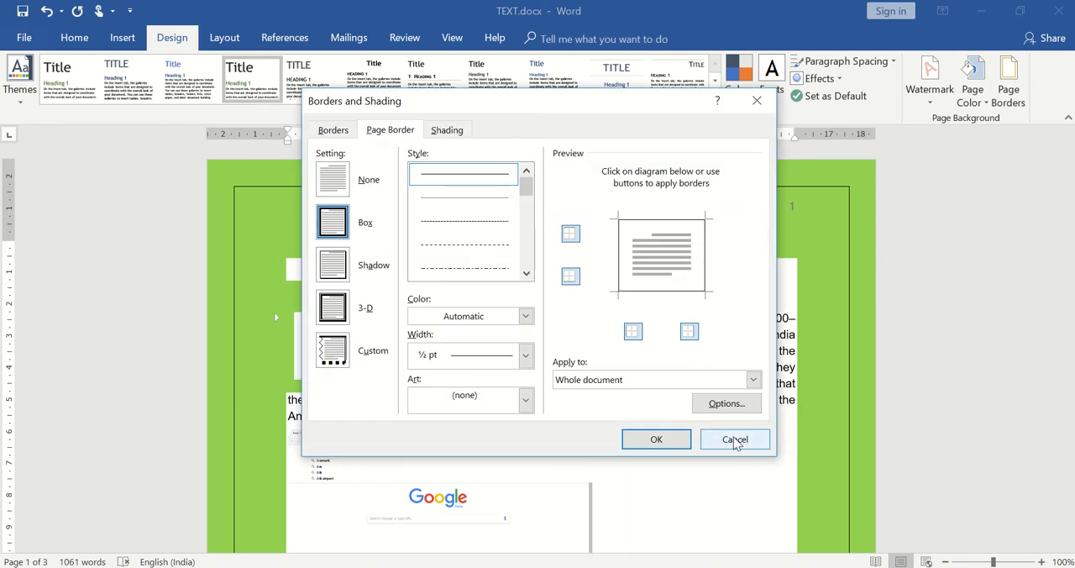
{"action": "left_click", "coordinate": [336, 131]}
{"action": "left_click", "coordinate": [383, 134]}
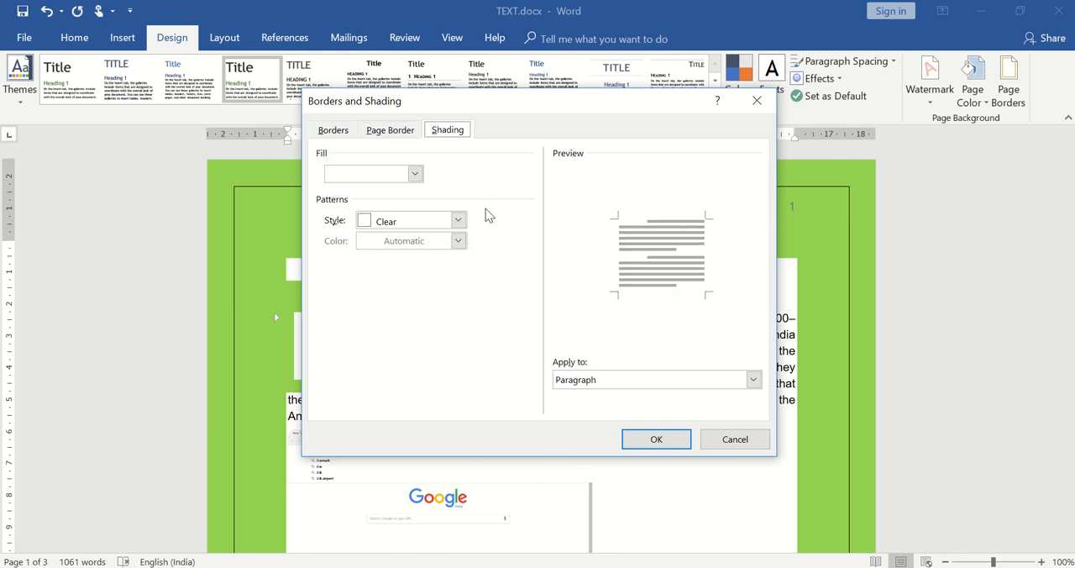
{"action": "left_click", "coordinate": [738, 449]}
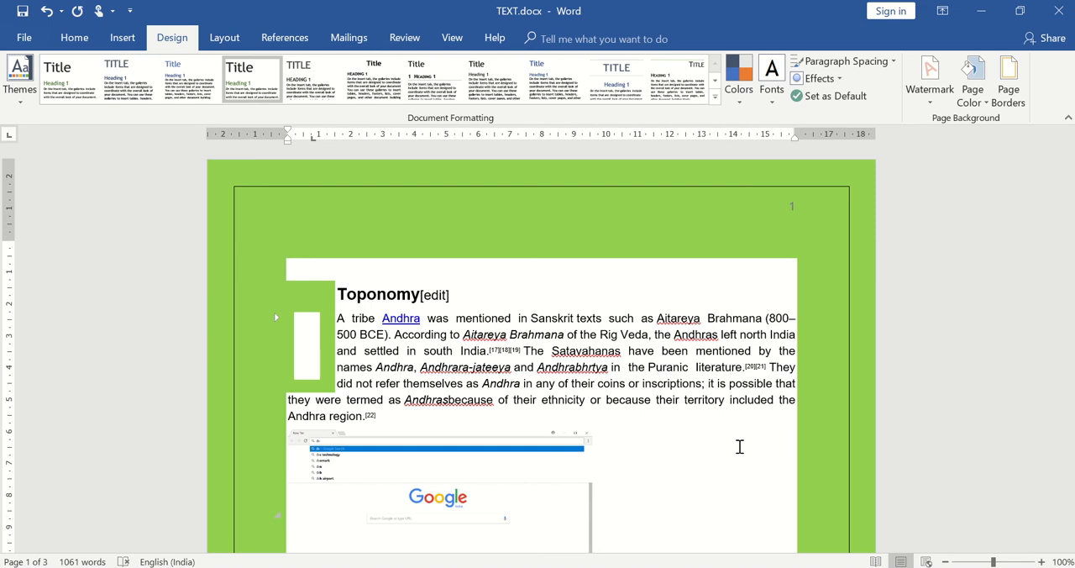
- Remove the page border from the whole document and set the page color to the white theme color
{"action": "left_click", "coordinate": [1010, 104]}
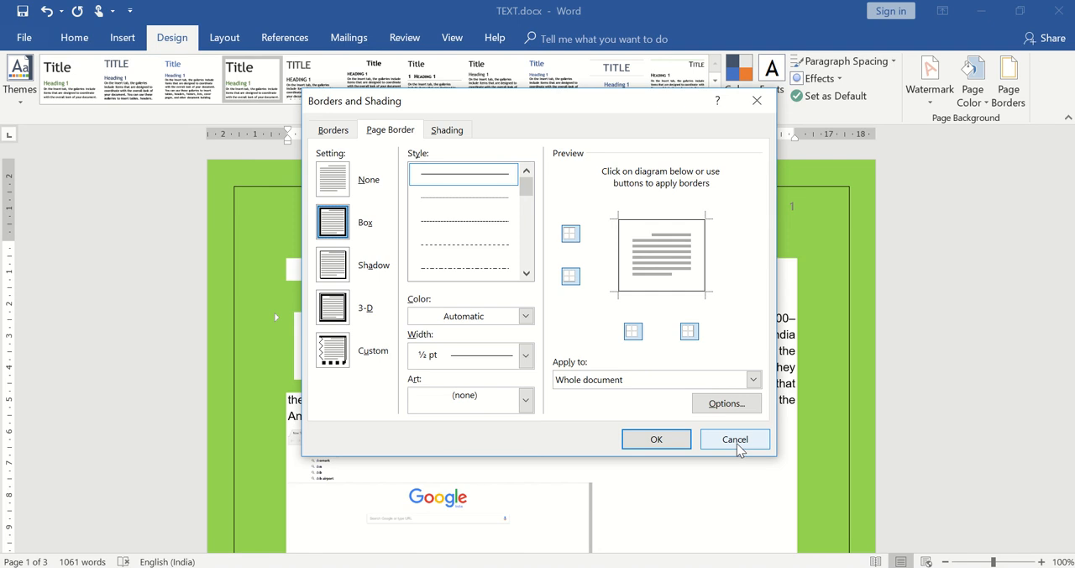
{"action": "left_click", "coordinate": [328, 180]}
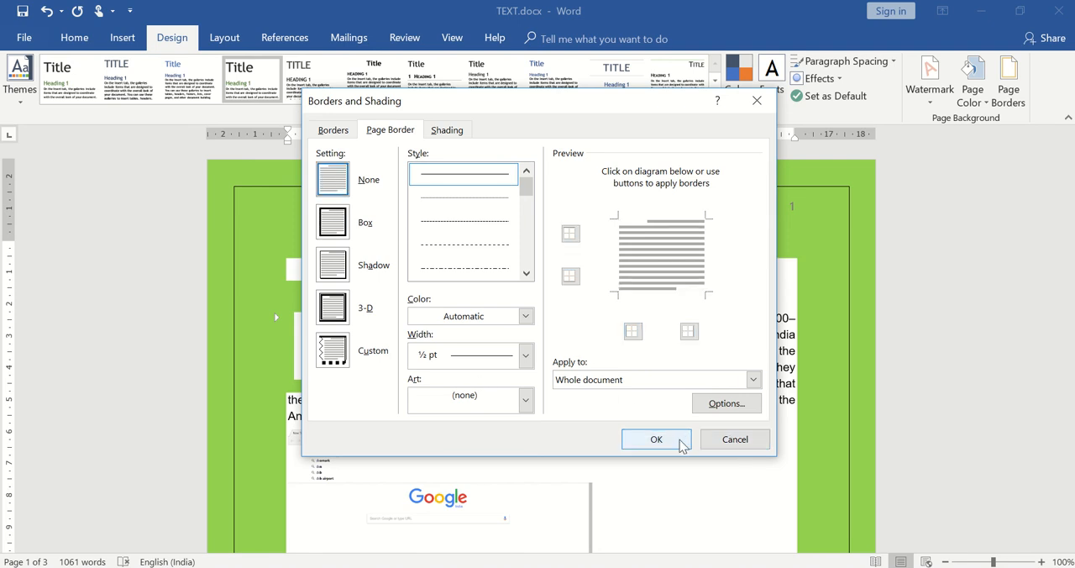
{"action": "left_click", "coordinate": [656, 439]}
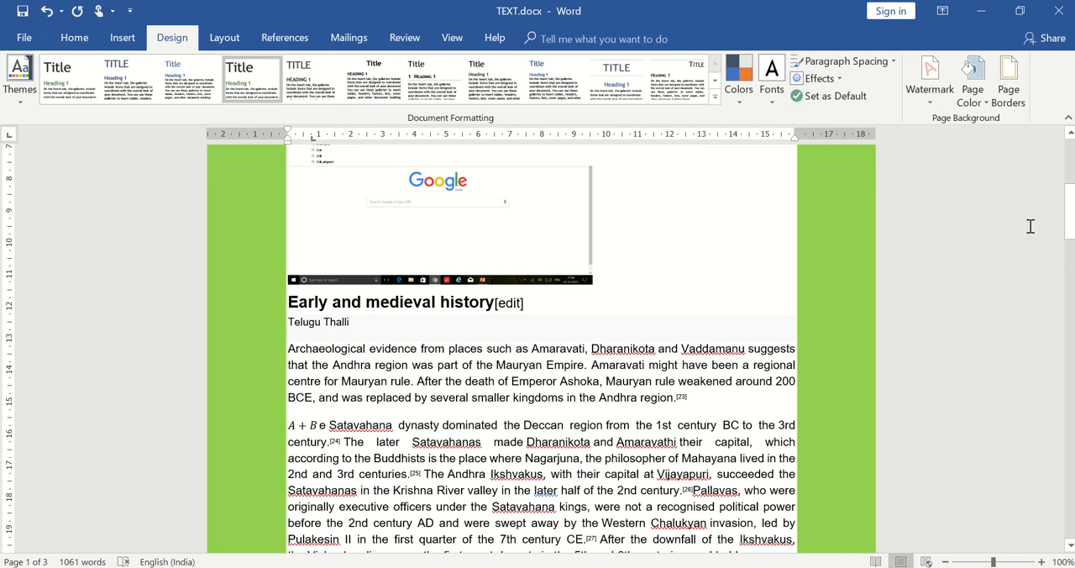
{"action": "left_click", "coordinate": [973, 96]}
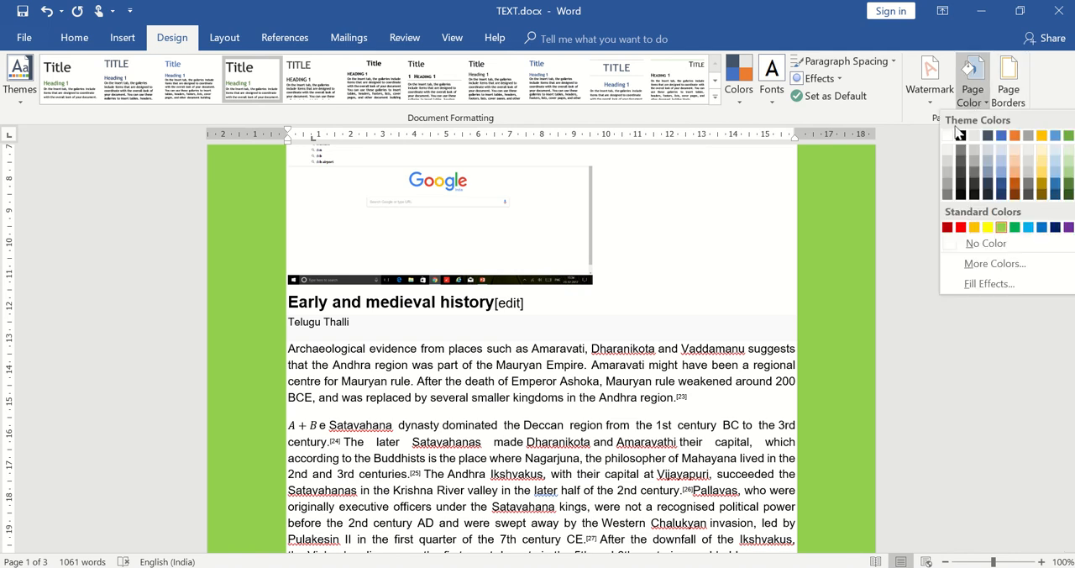
{"action": "left_click", "coordinate": [951, 139]}
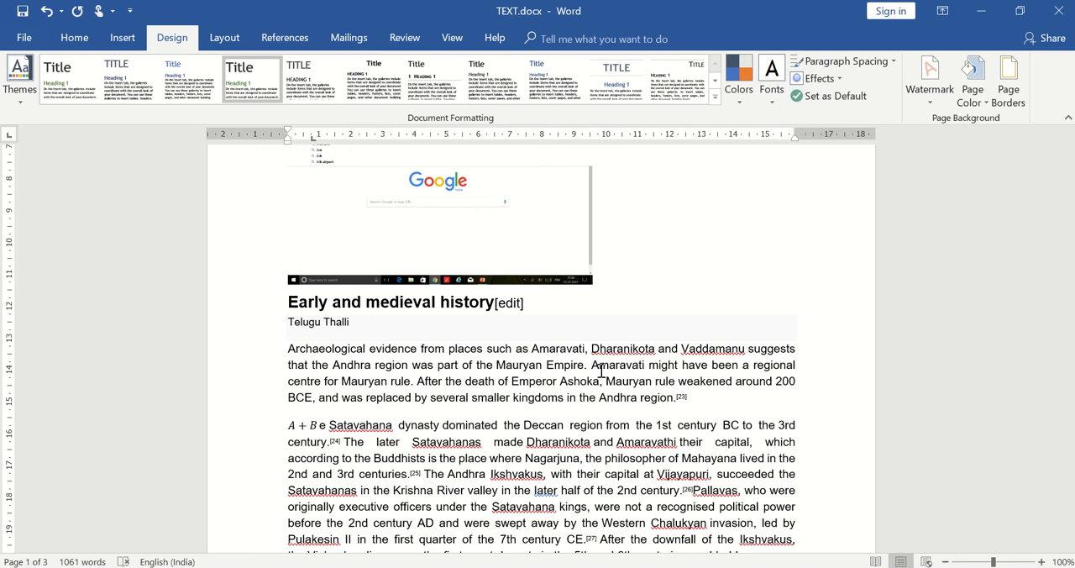
{"action": "mouse_move", "coordinate": [498, 7]}
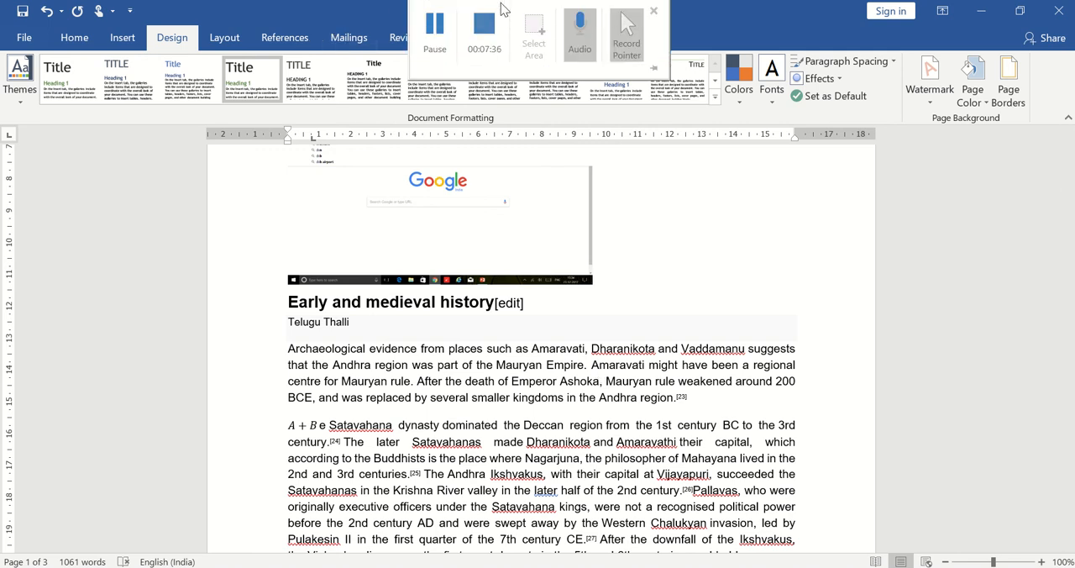